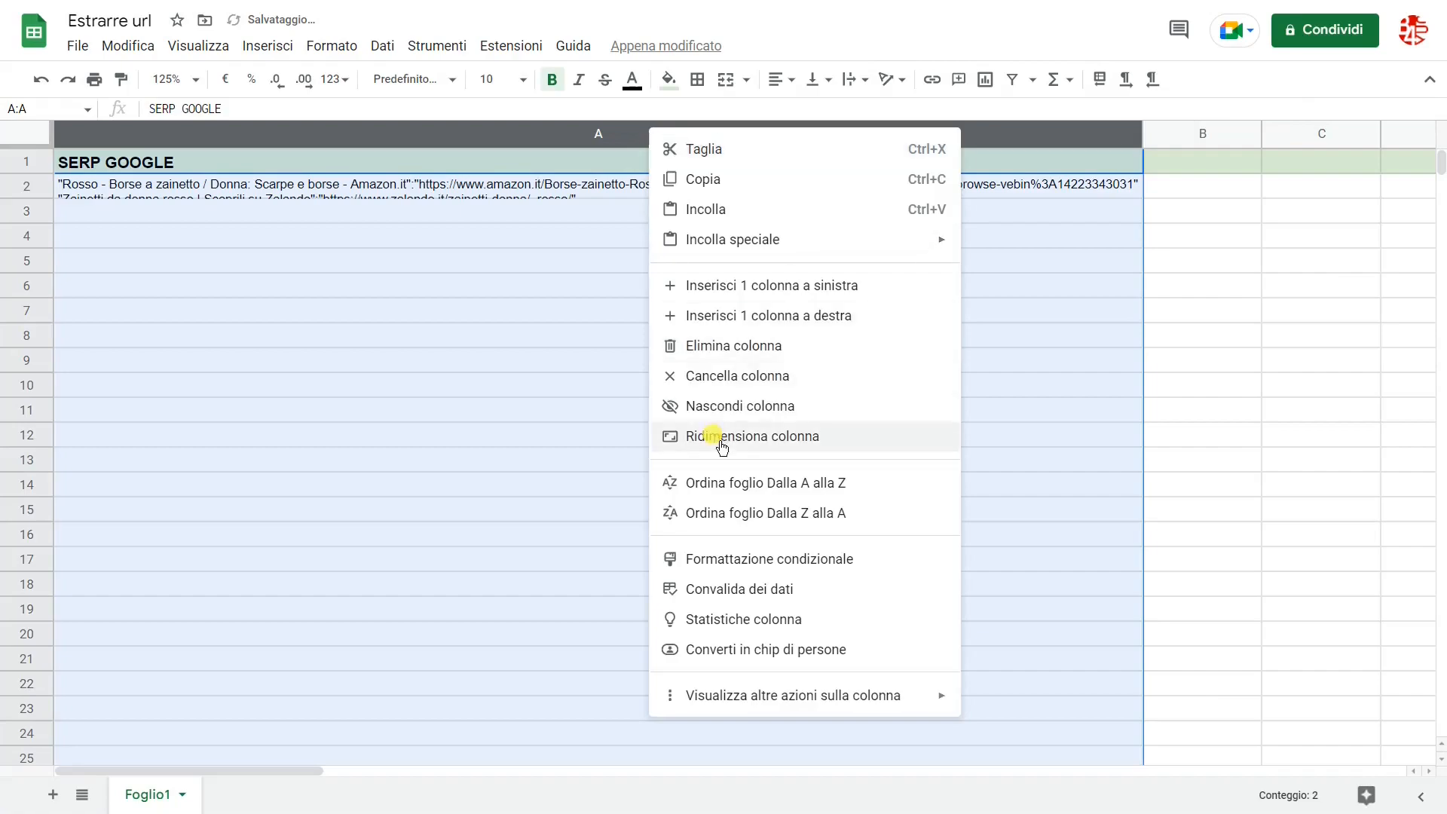
Step: Resize column A to a width of 100 pixels
type("924")
double_click(562, 409)
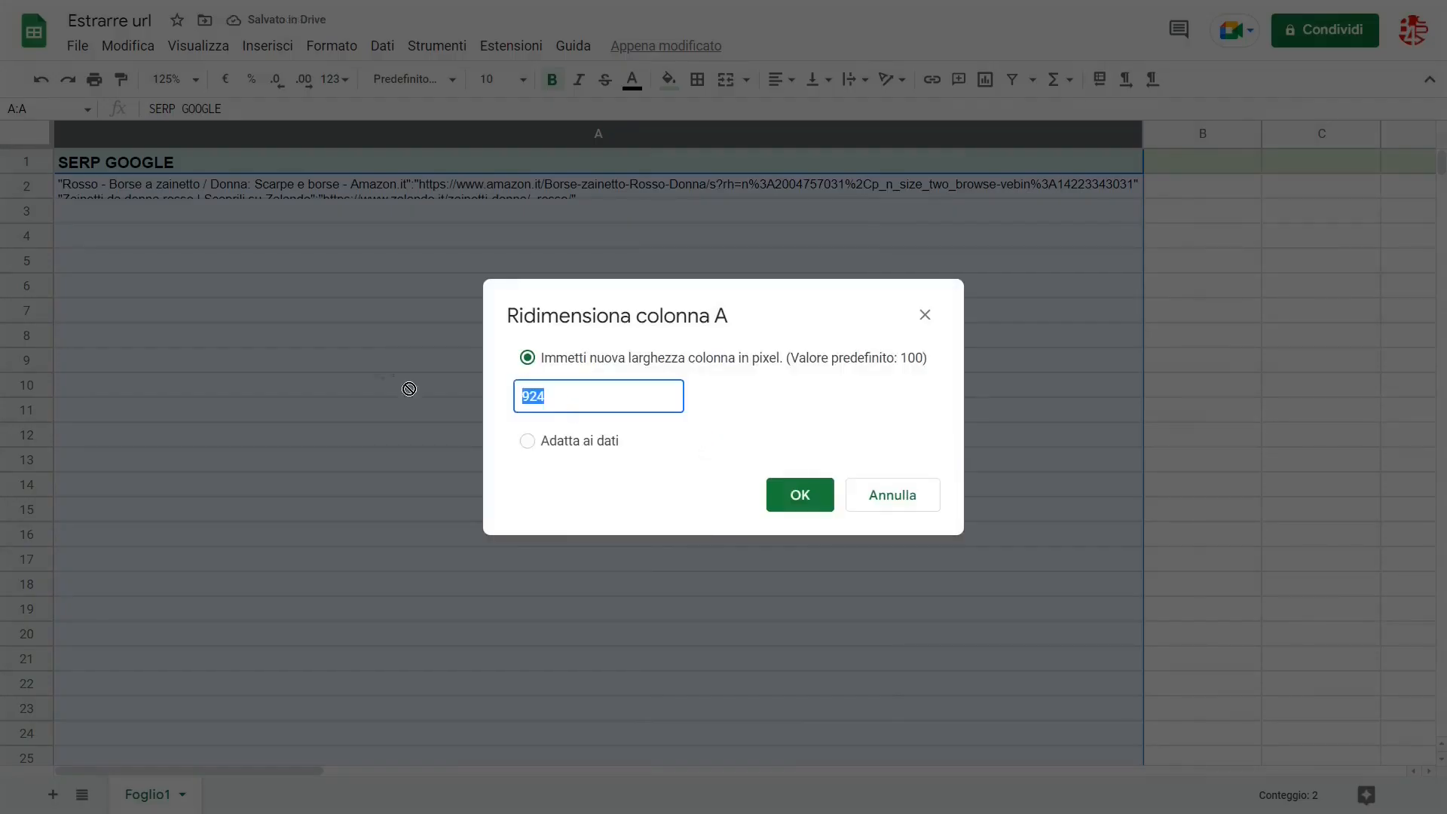
type("100")
key("Return")
Step: Enter =SPLIT(A2;"""") in cell B2 to split the SERP text at the double quotes
left_click(237, 194)
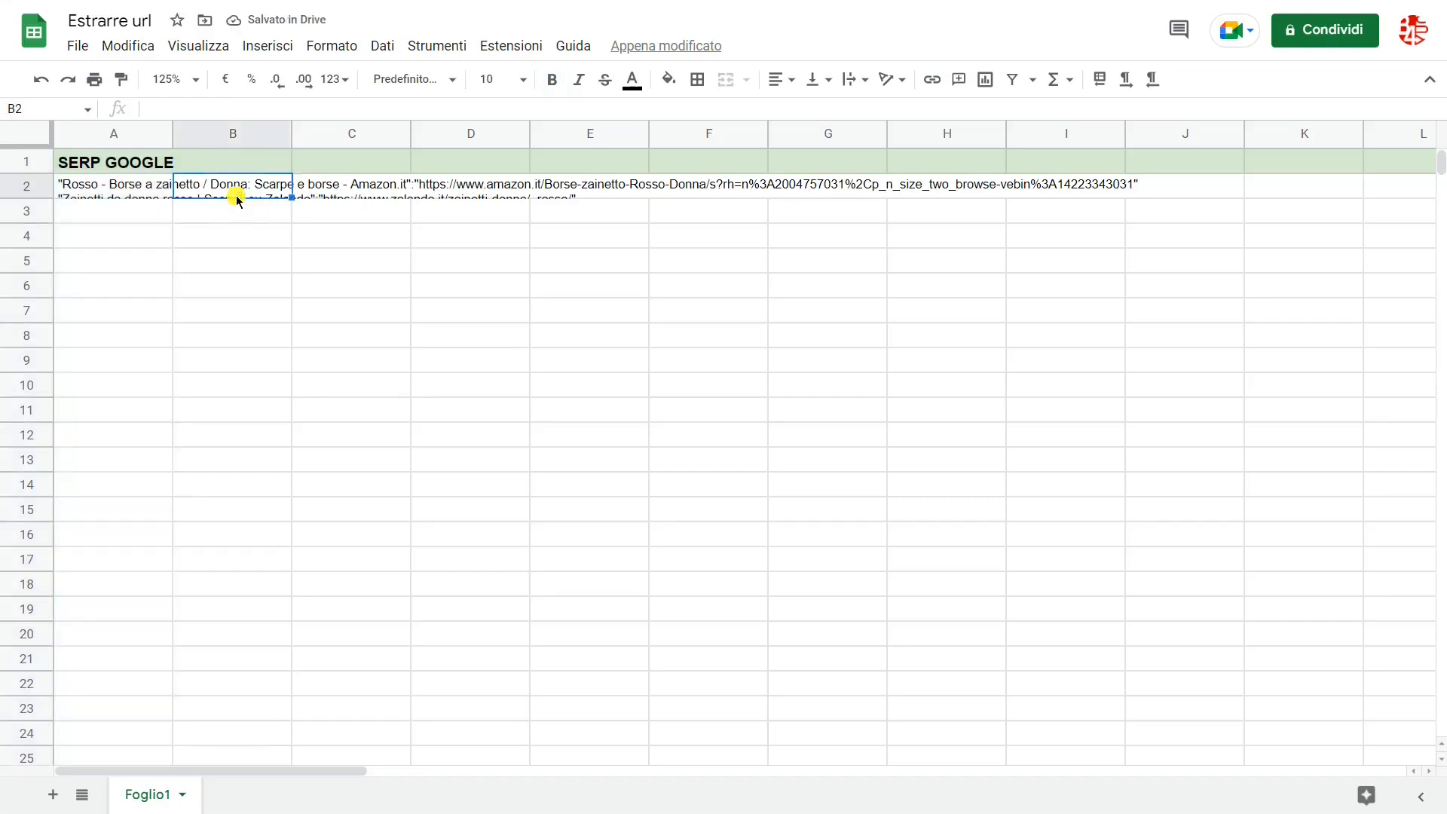
left_click(234, 110)
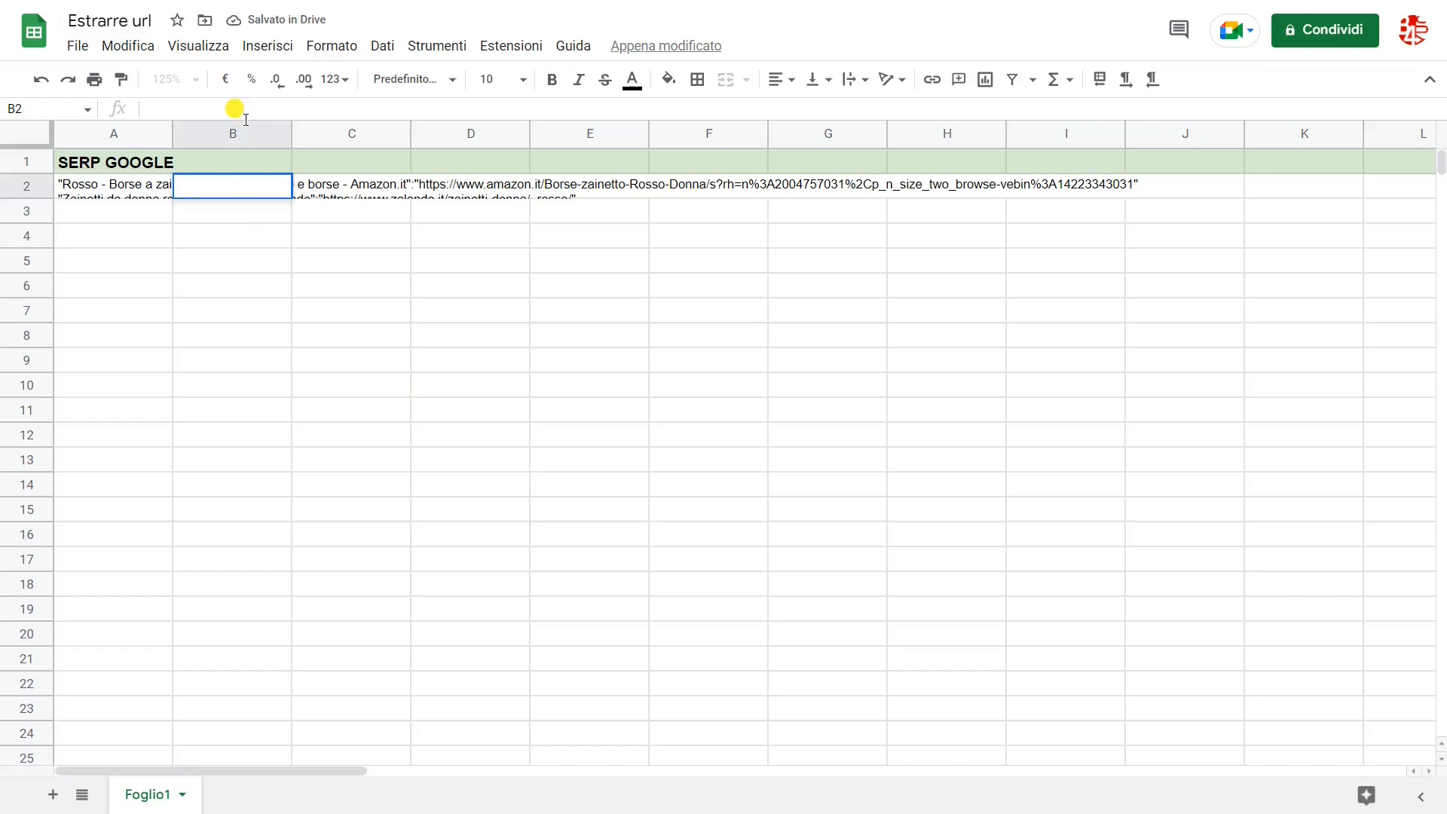
type("=S")
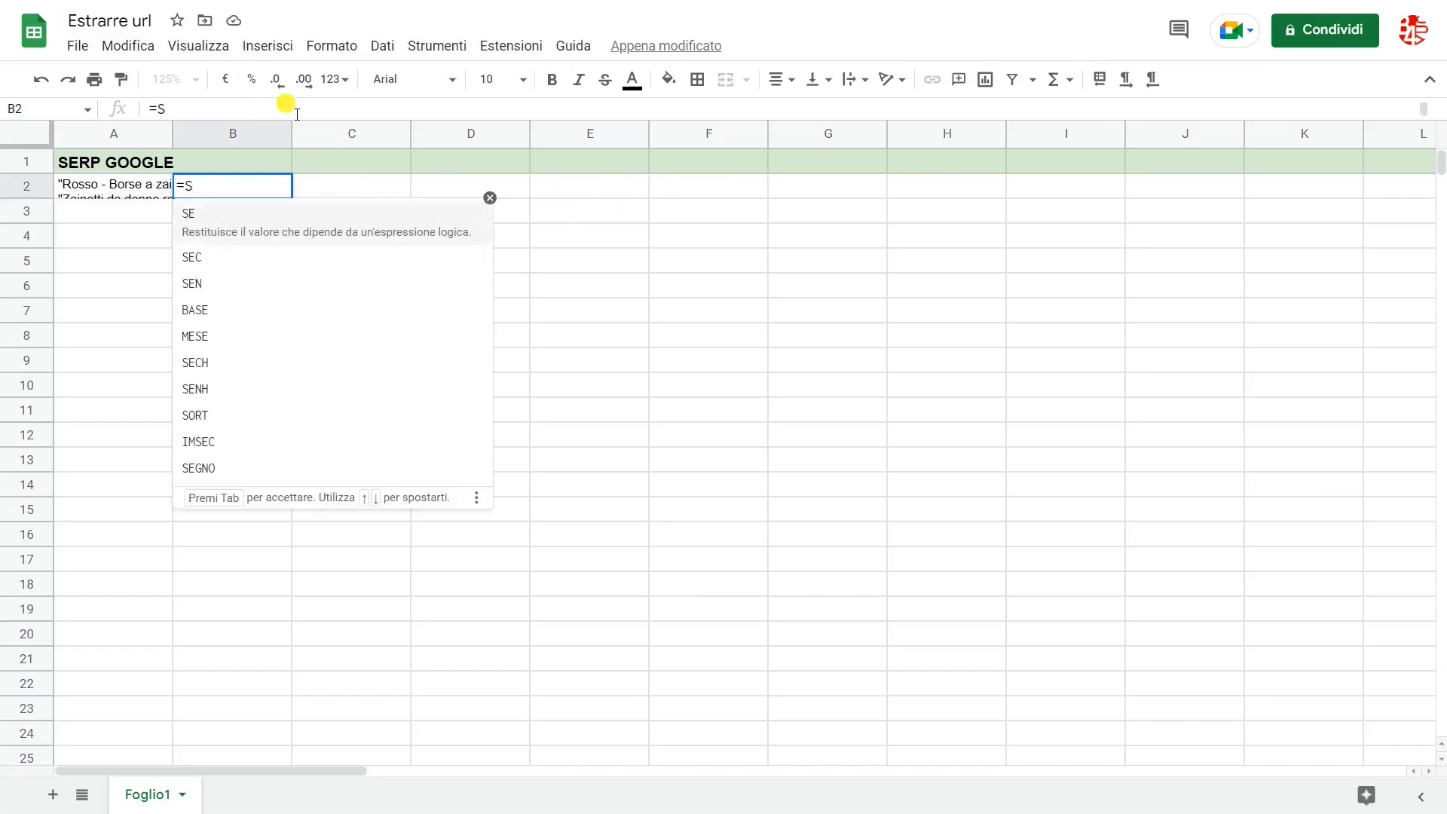
type("PLIT")
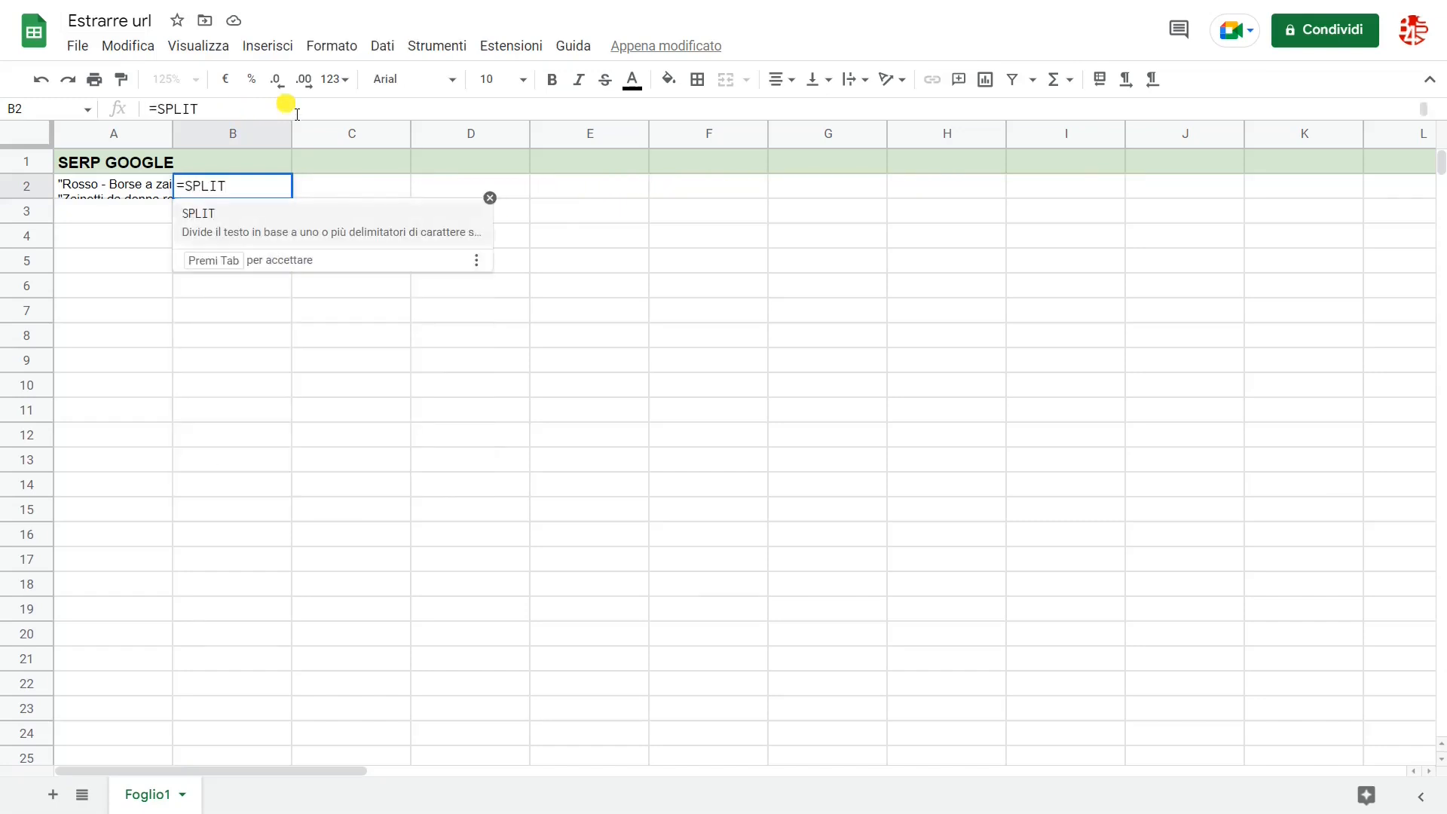
type("(")
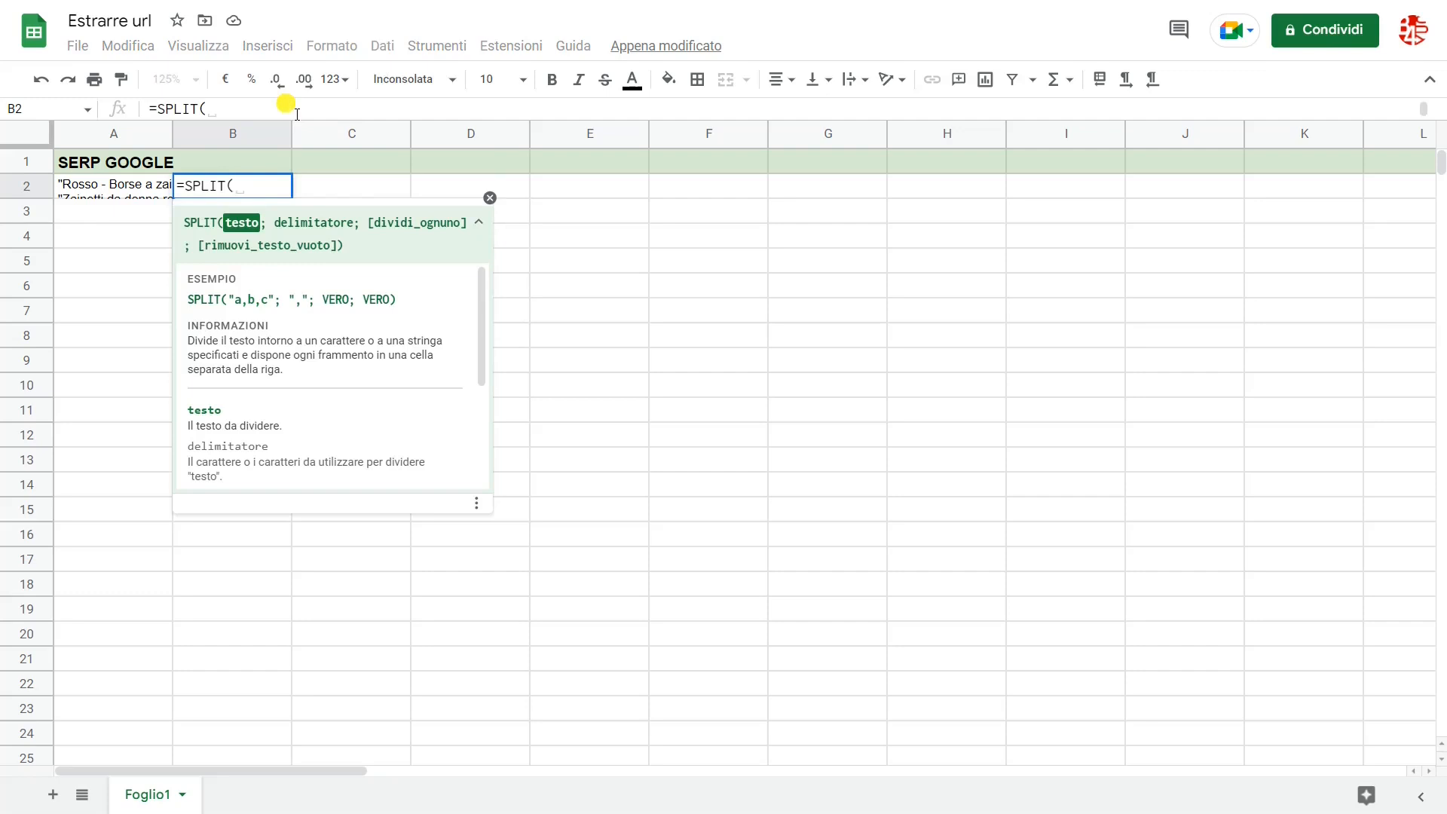
left_click(132, 183)
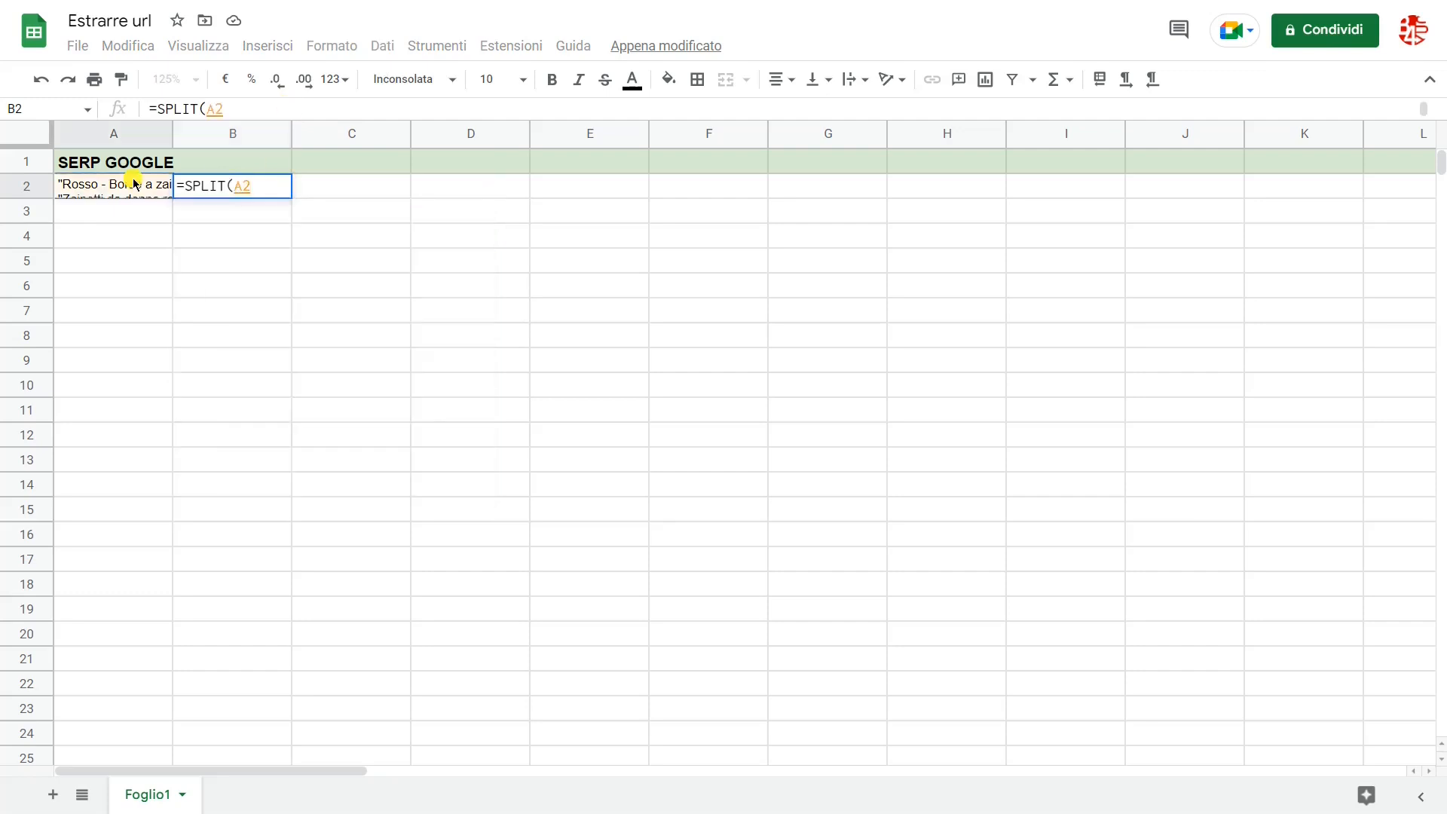
type(";\"\"\"")
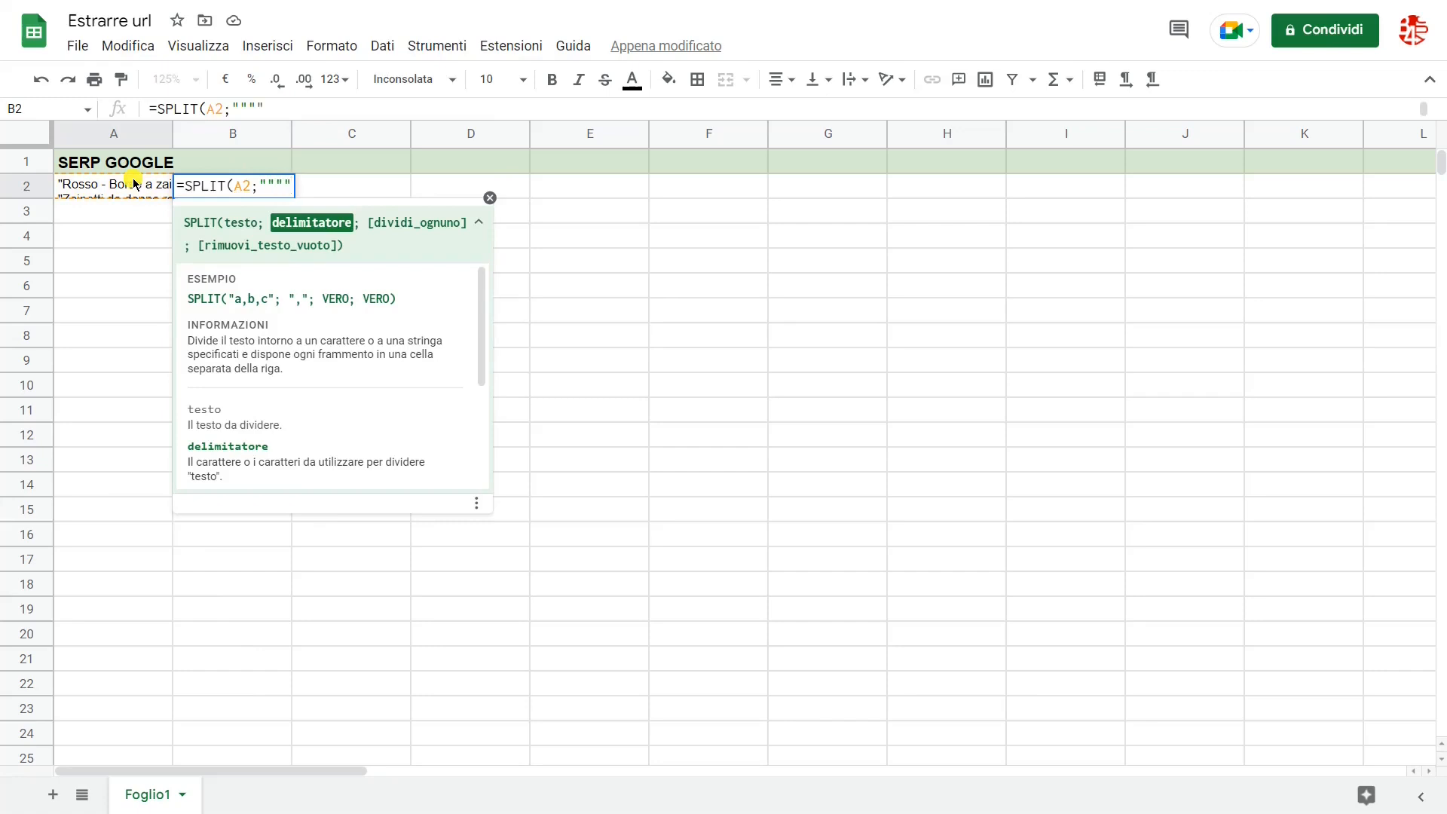
key("Return")
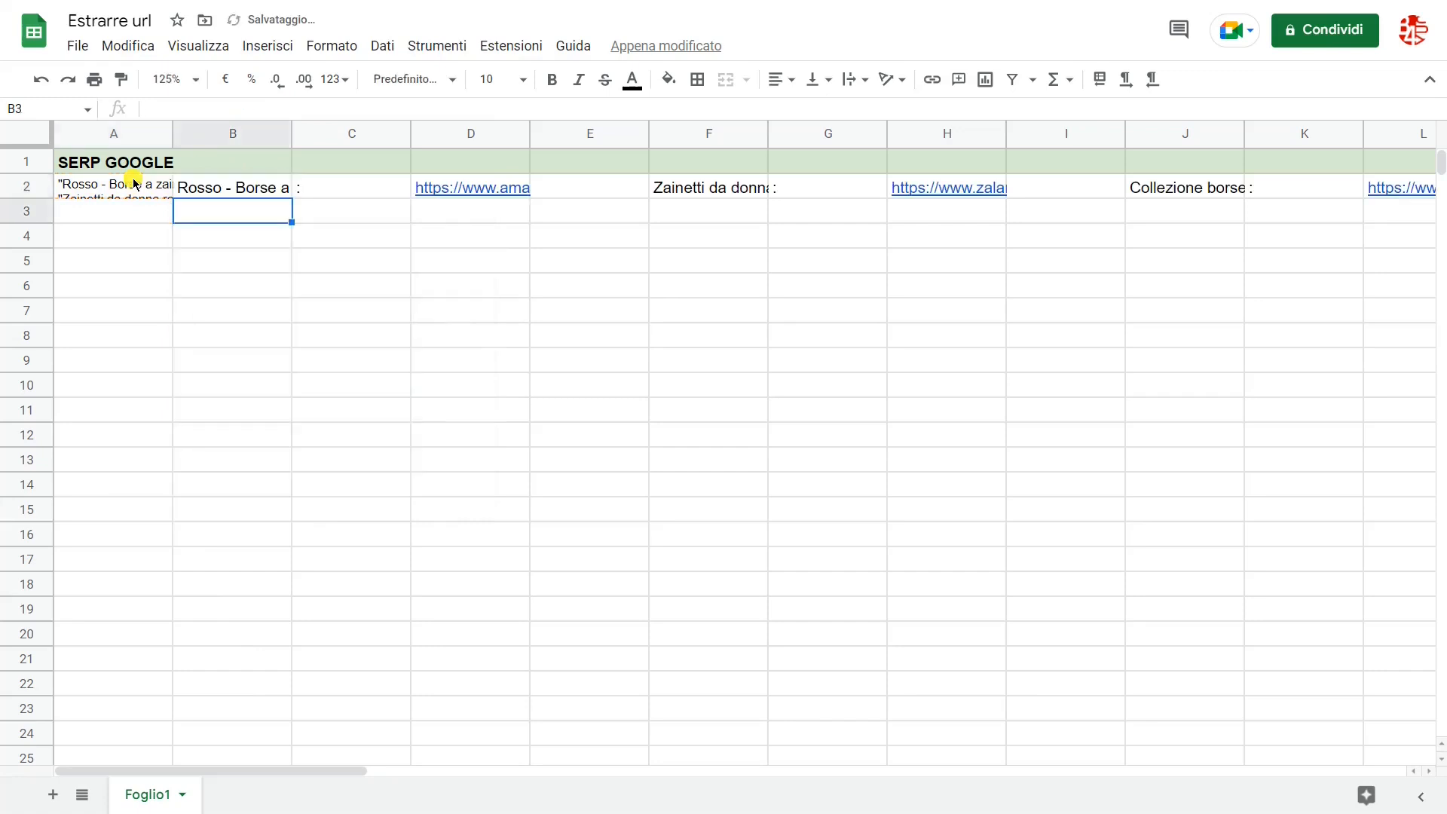
Step: Enter =REGEXEXTRACT(B2:V2;"htt.*") in cell B3 to extract the URLs from the split text
type("=")
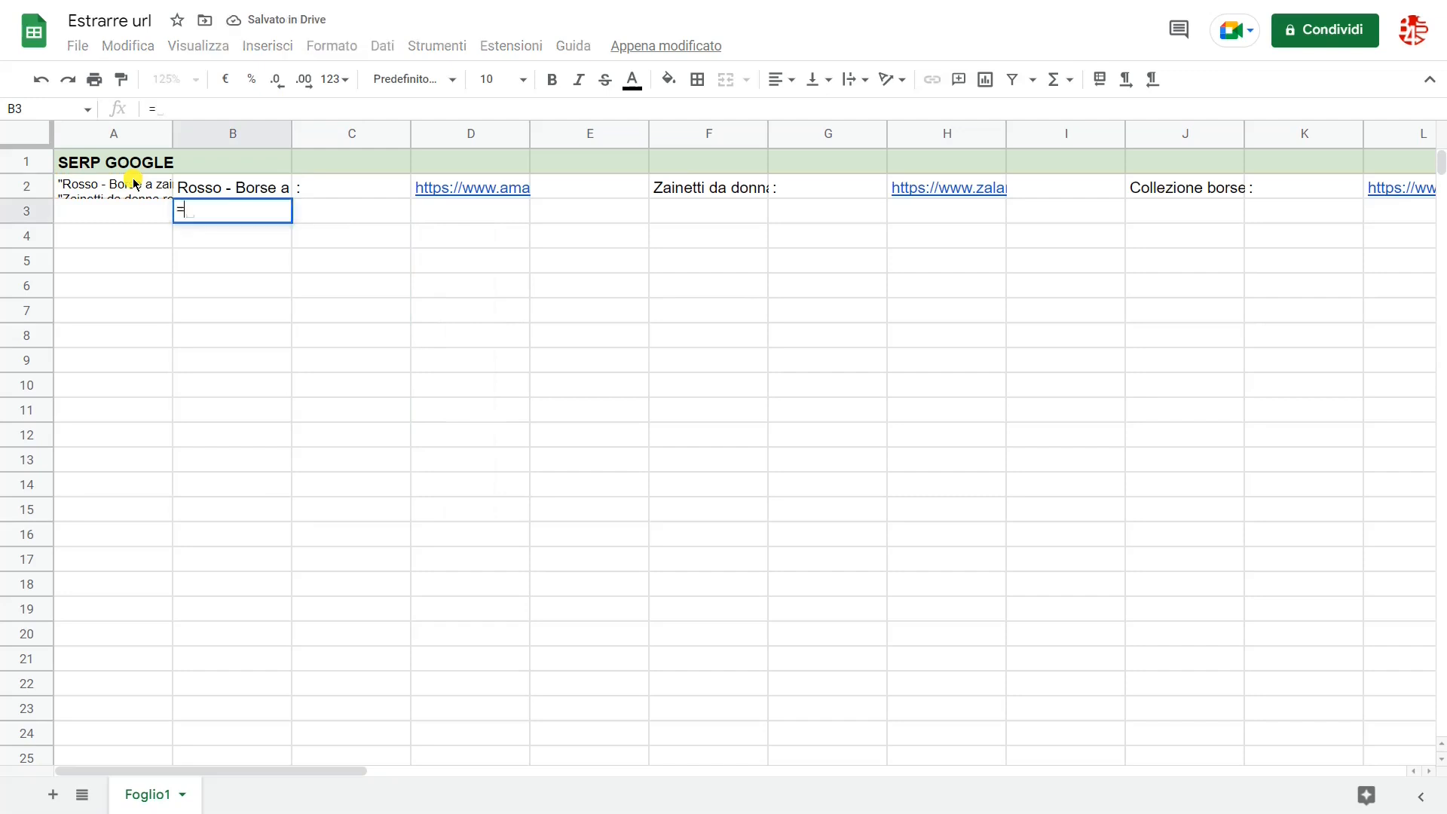
type("REGE")
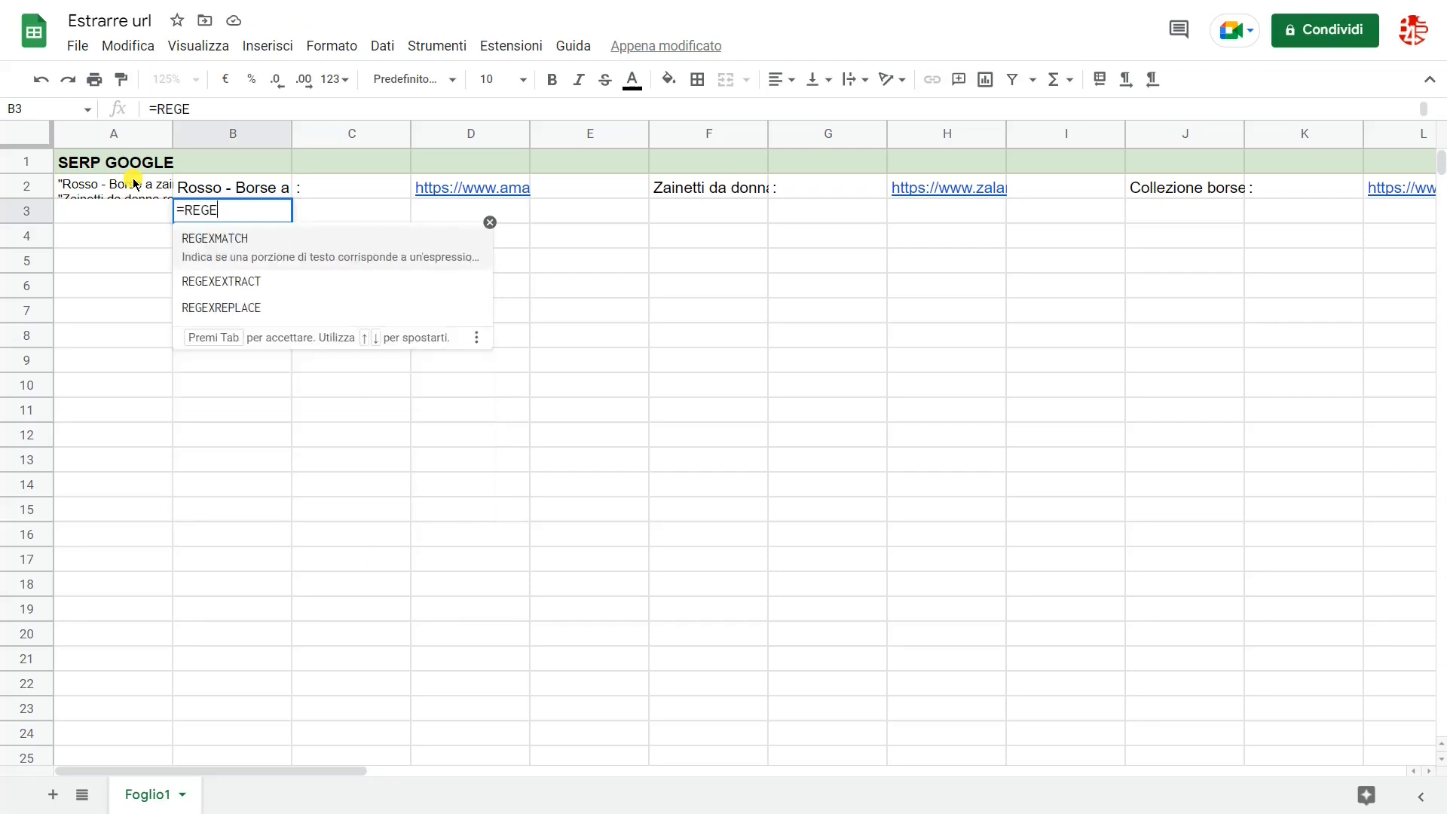
left_click(211, 283)
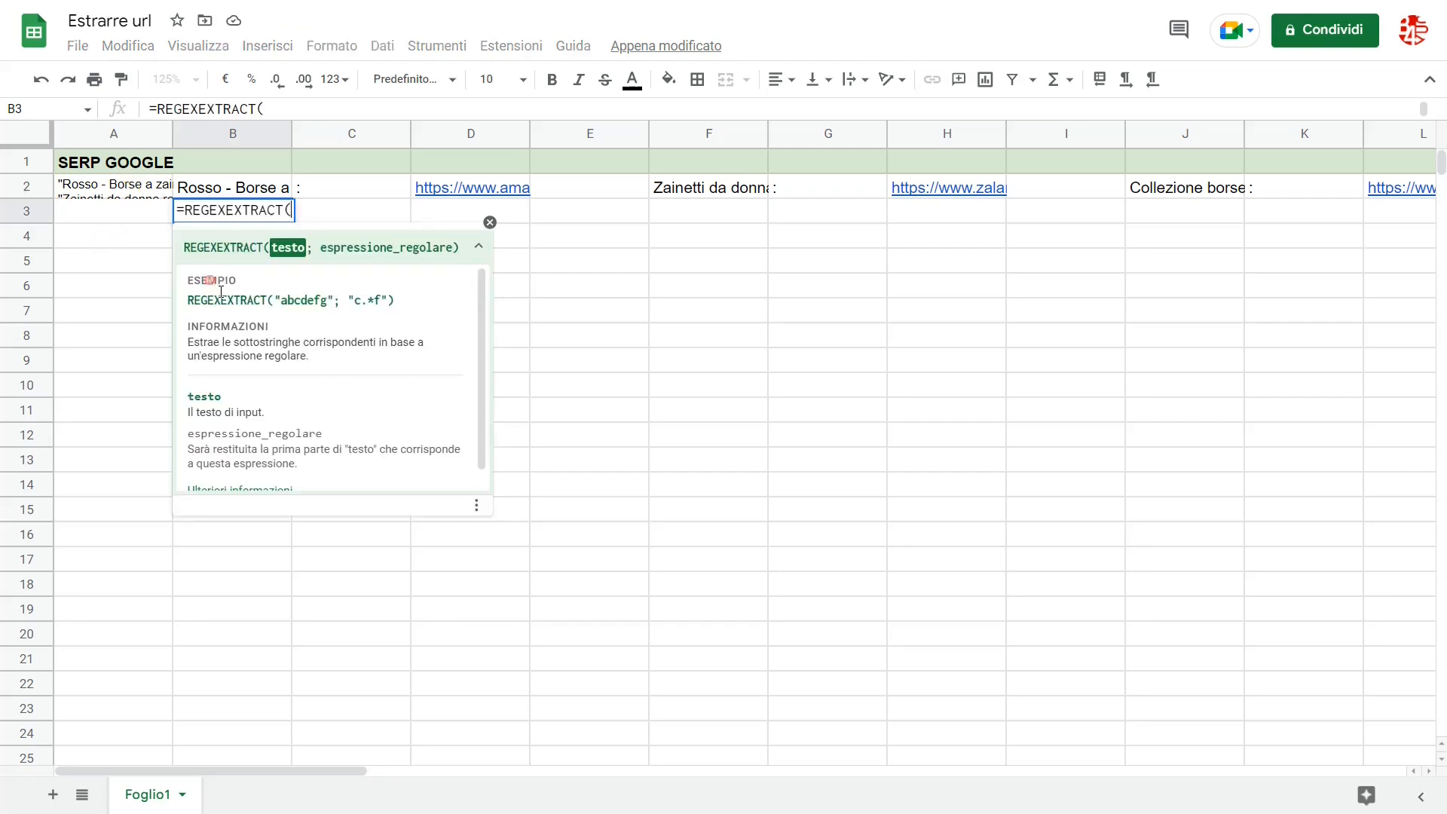
left_click(251, 185)
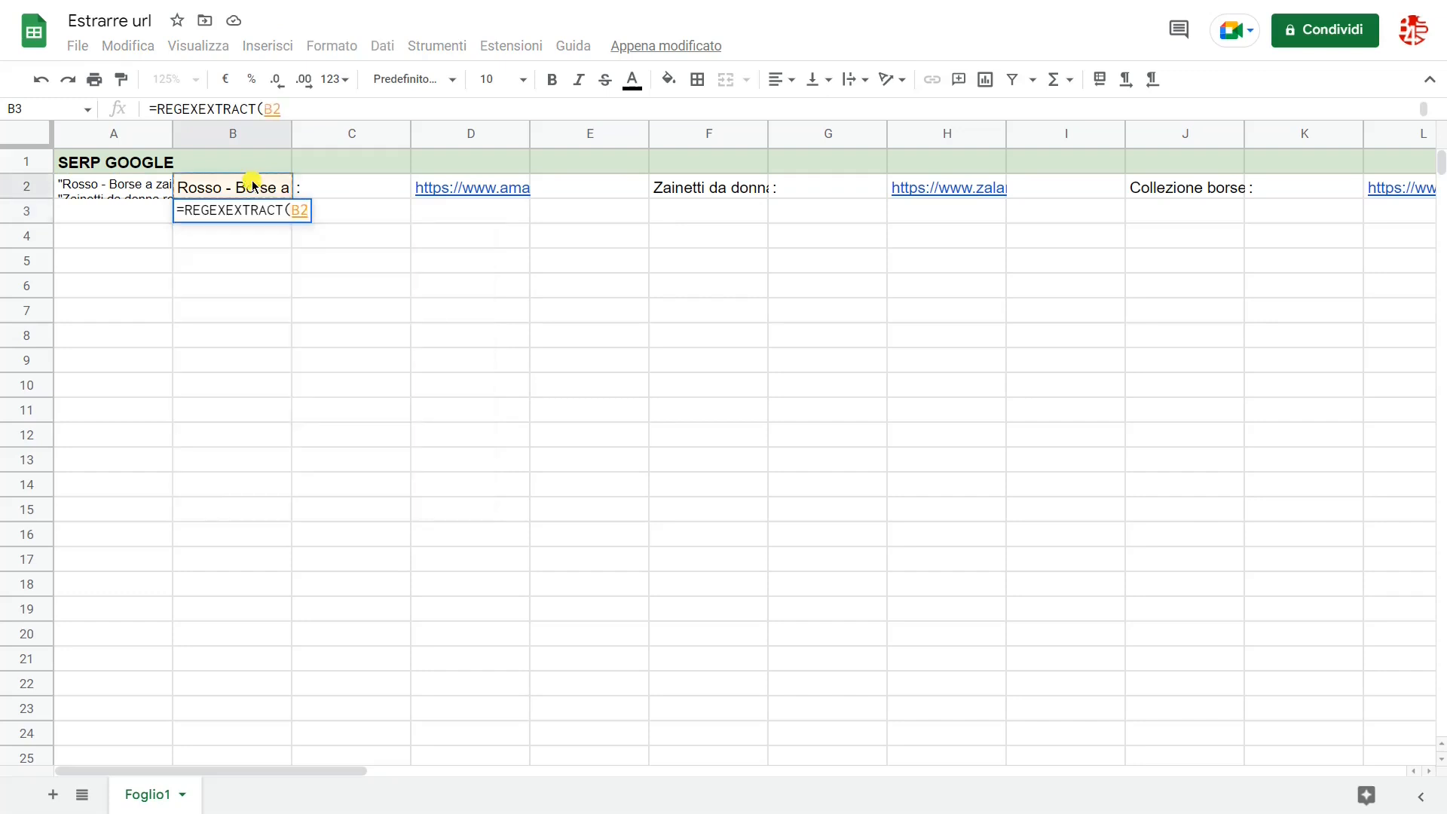
type(":v2")
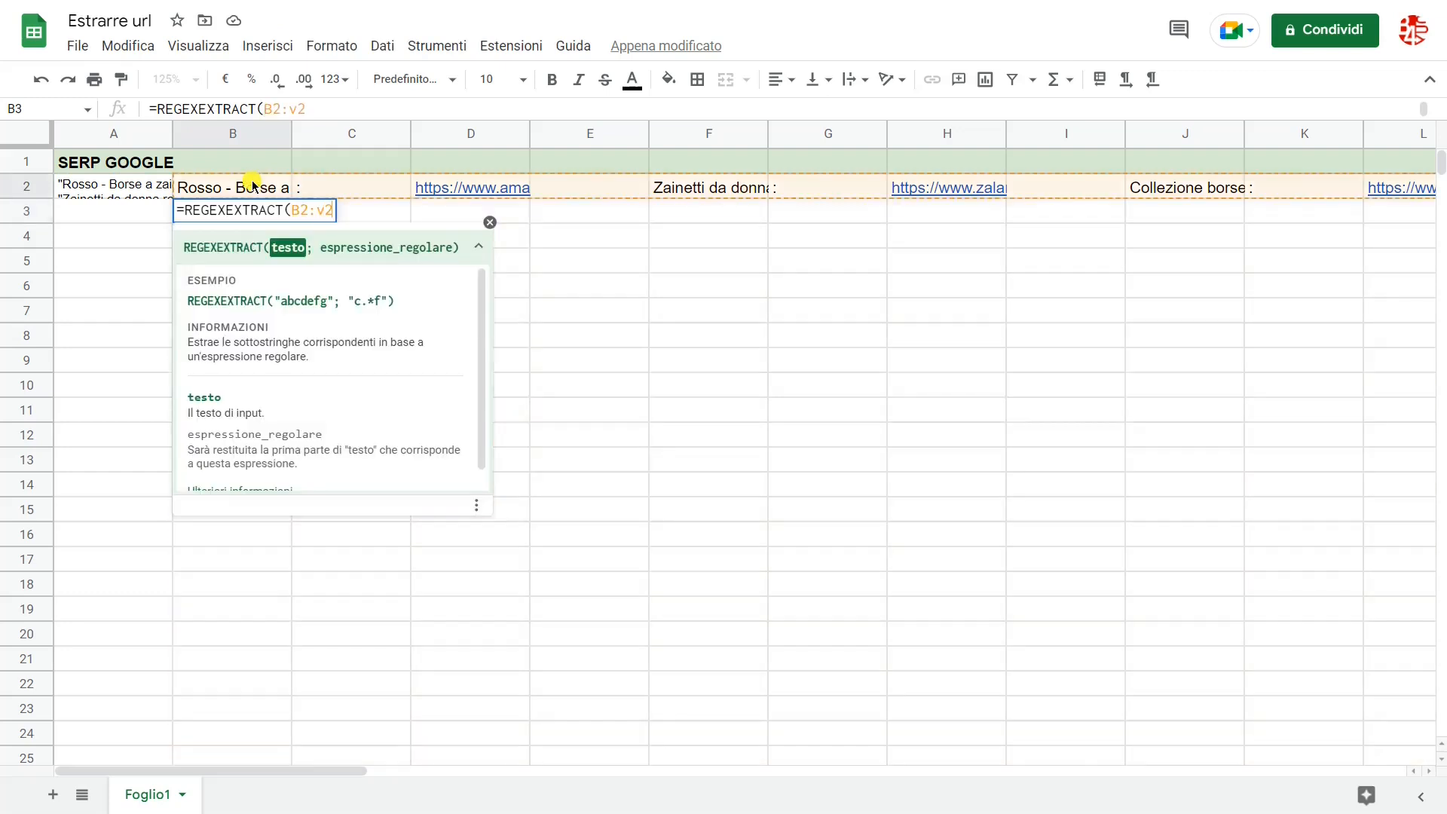
key("BackSpace")
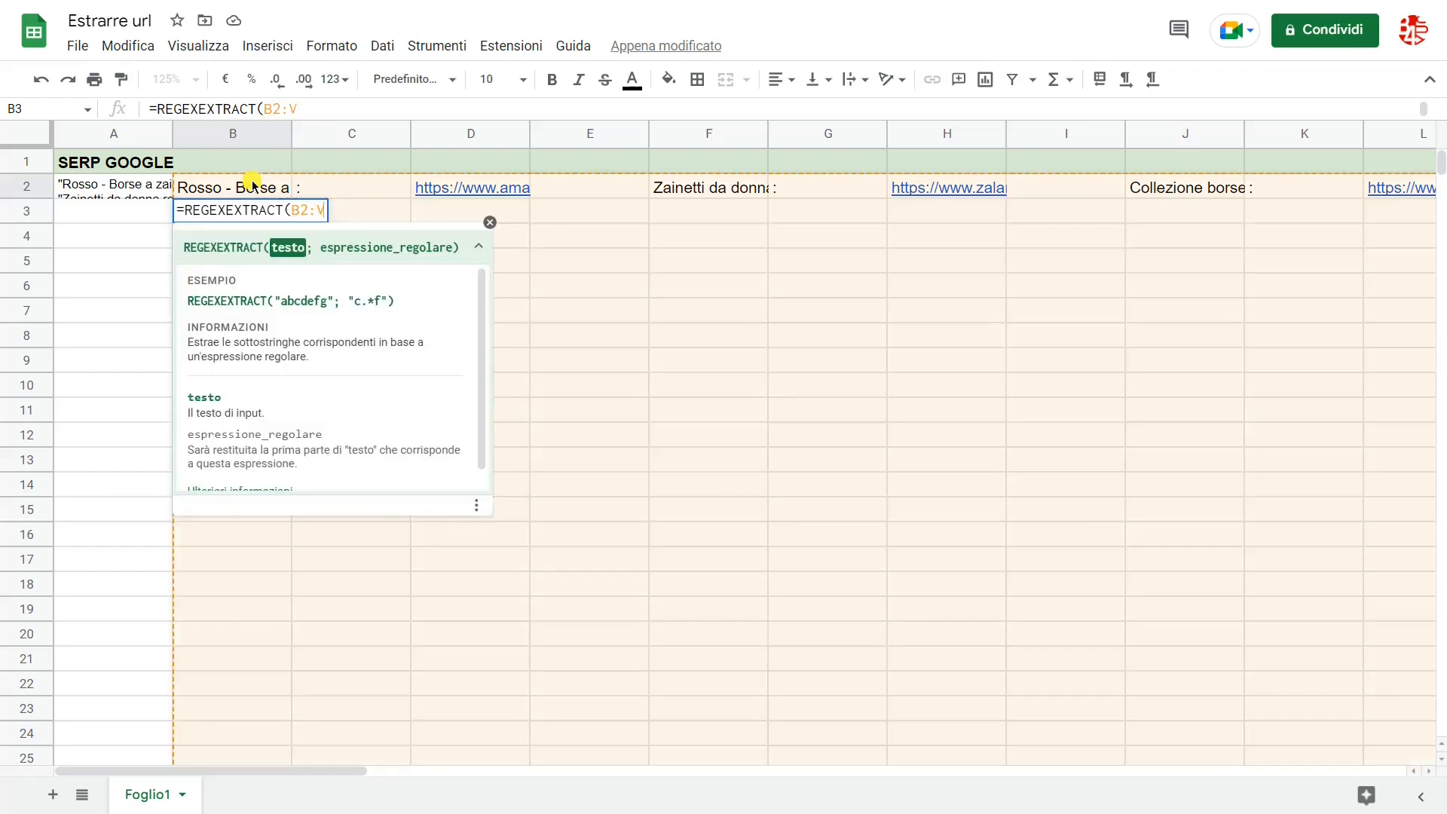
type("2")
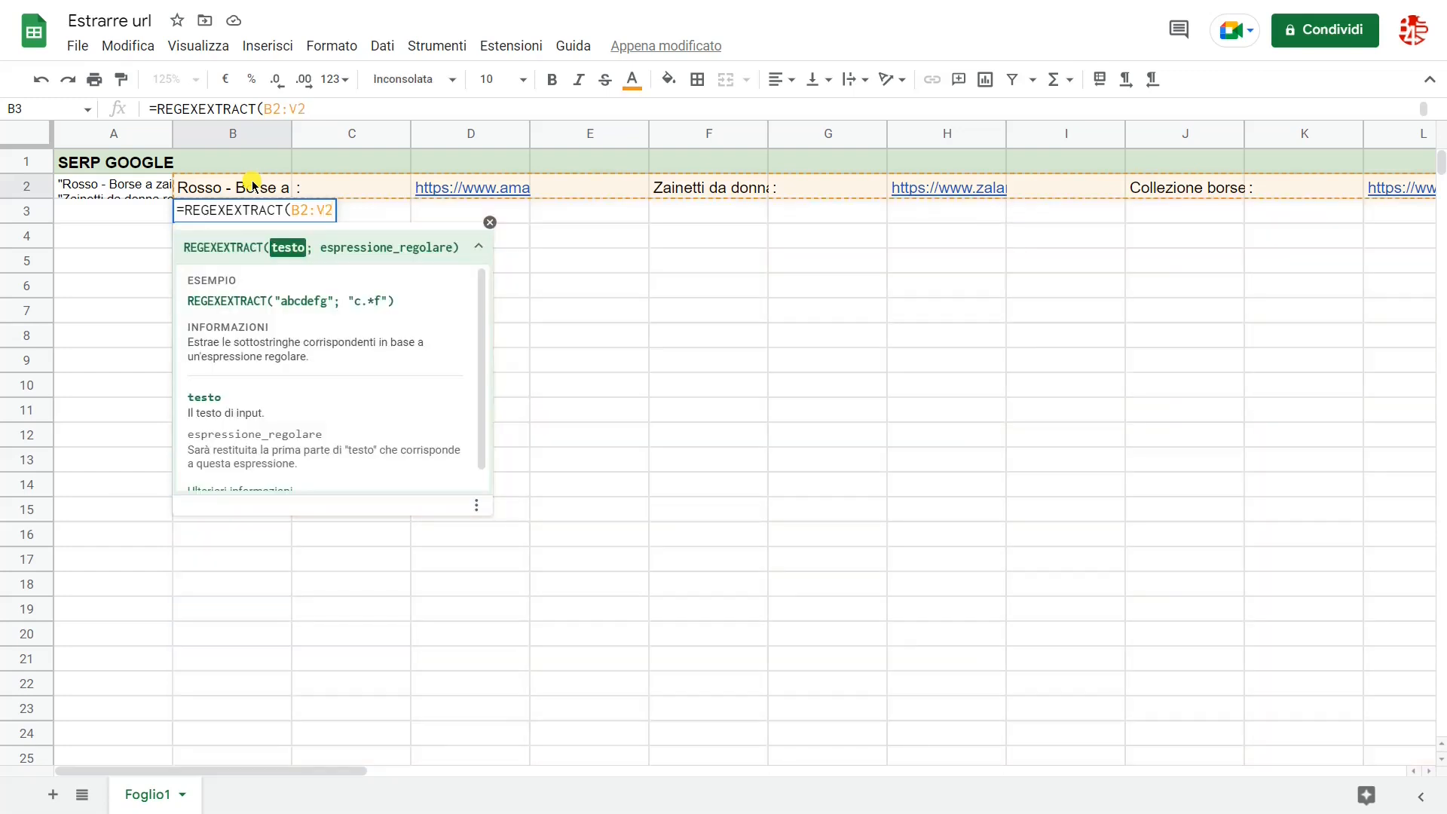
type(";")
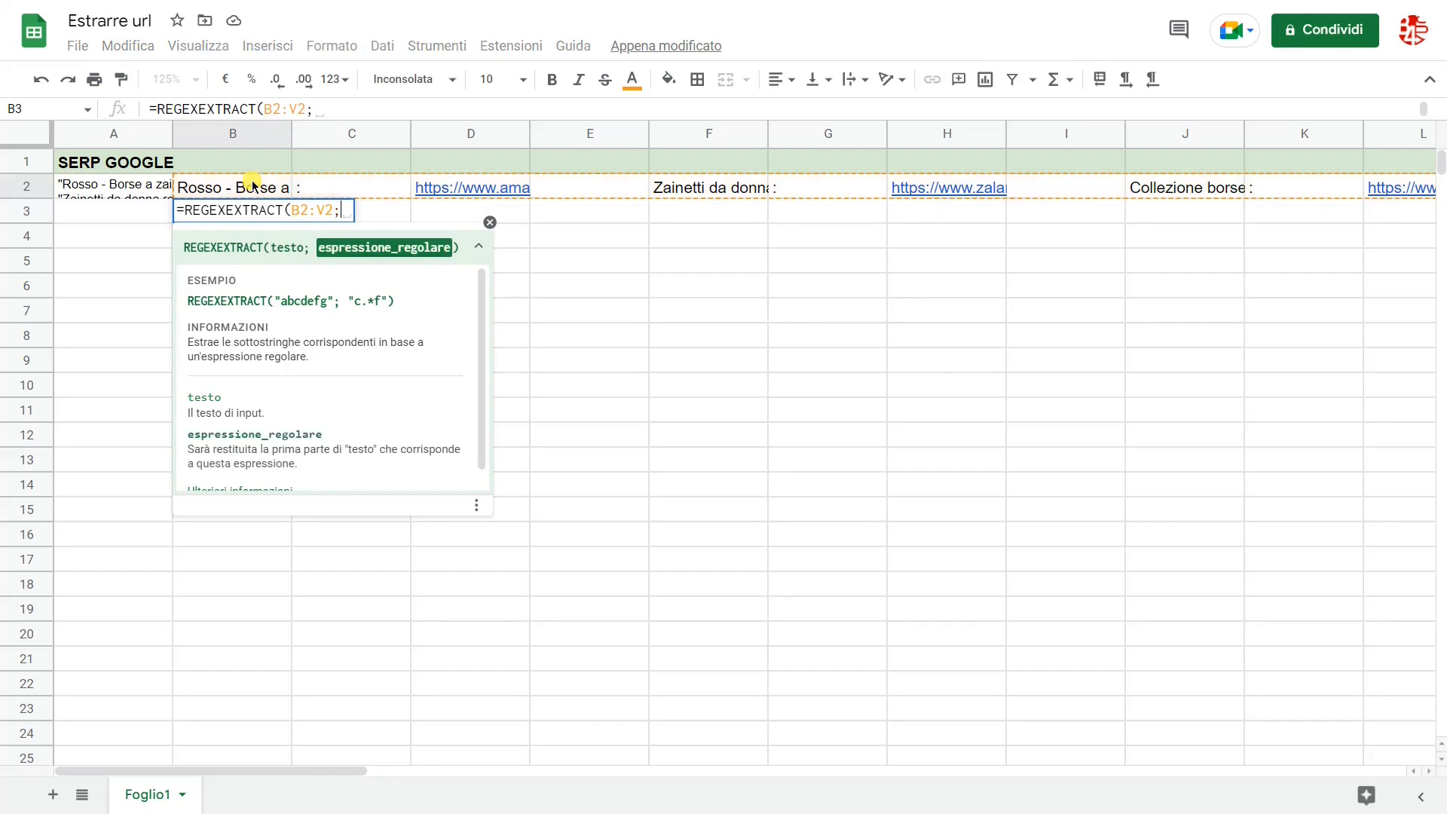
type("\"htt.")
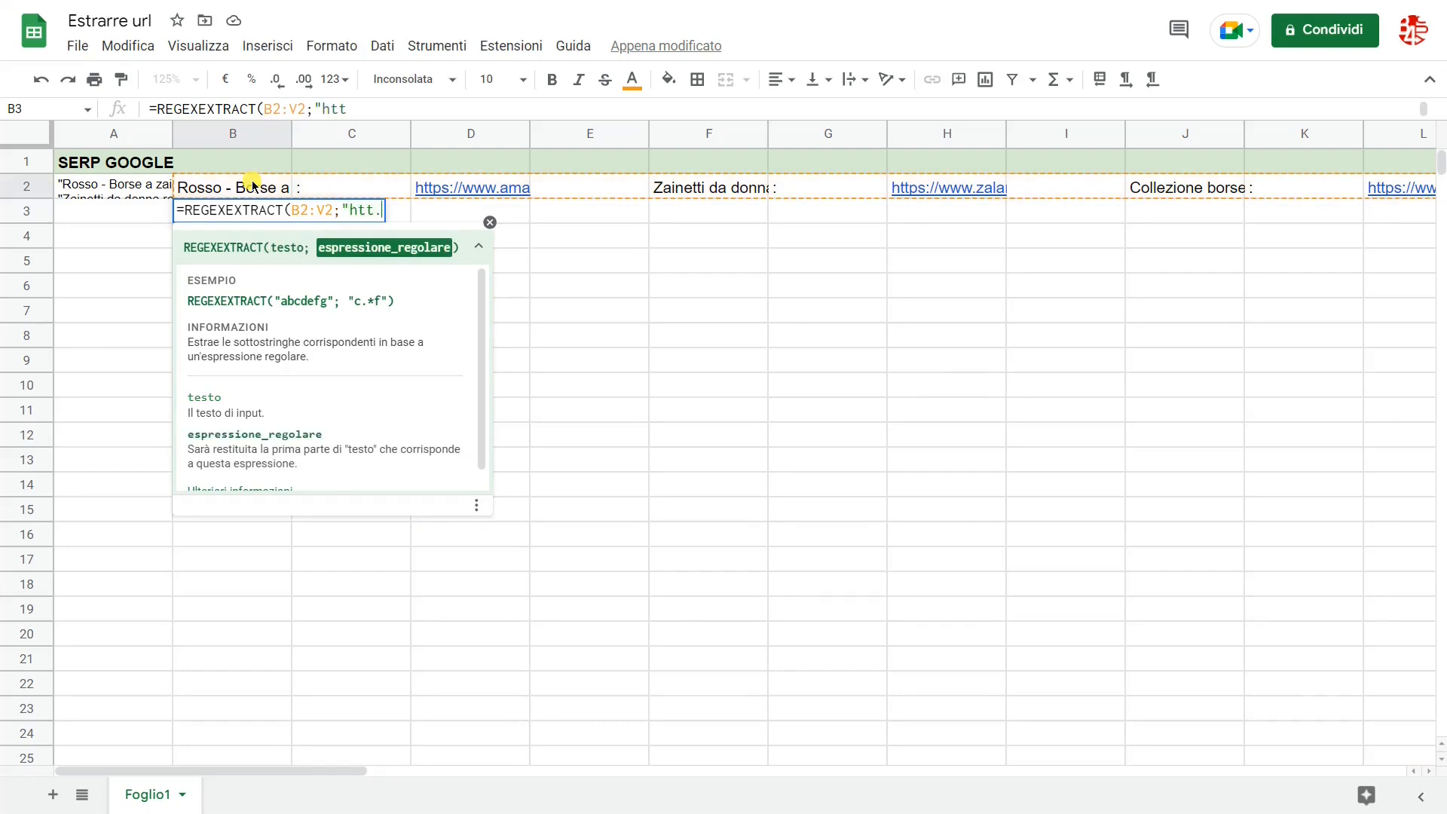
type("*\"")
key("Return")
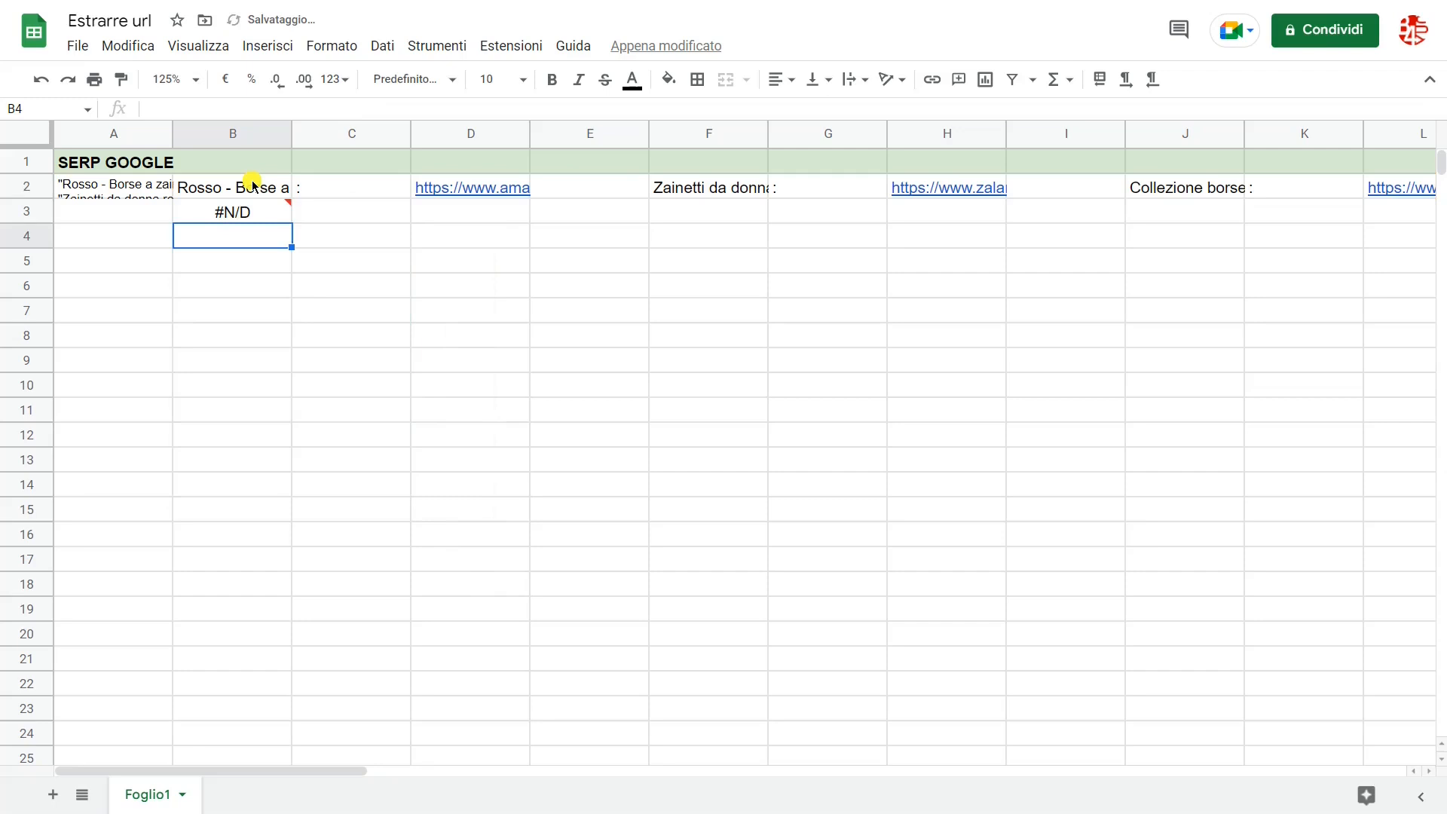
Step: Convert the REGEXEXTRACT formula in B3 into an array formula covering the whole range B2:V2
left_click(269, 217)
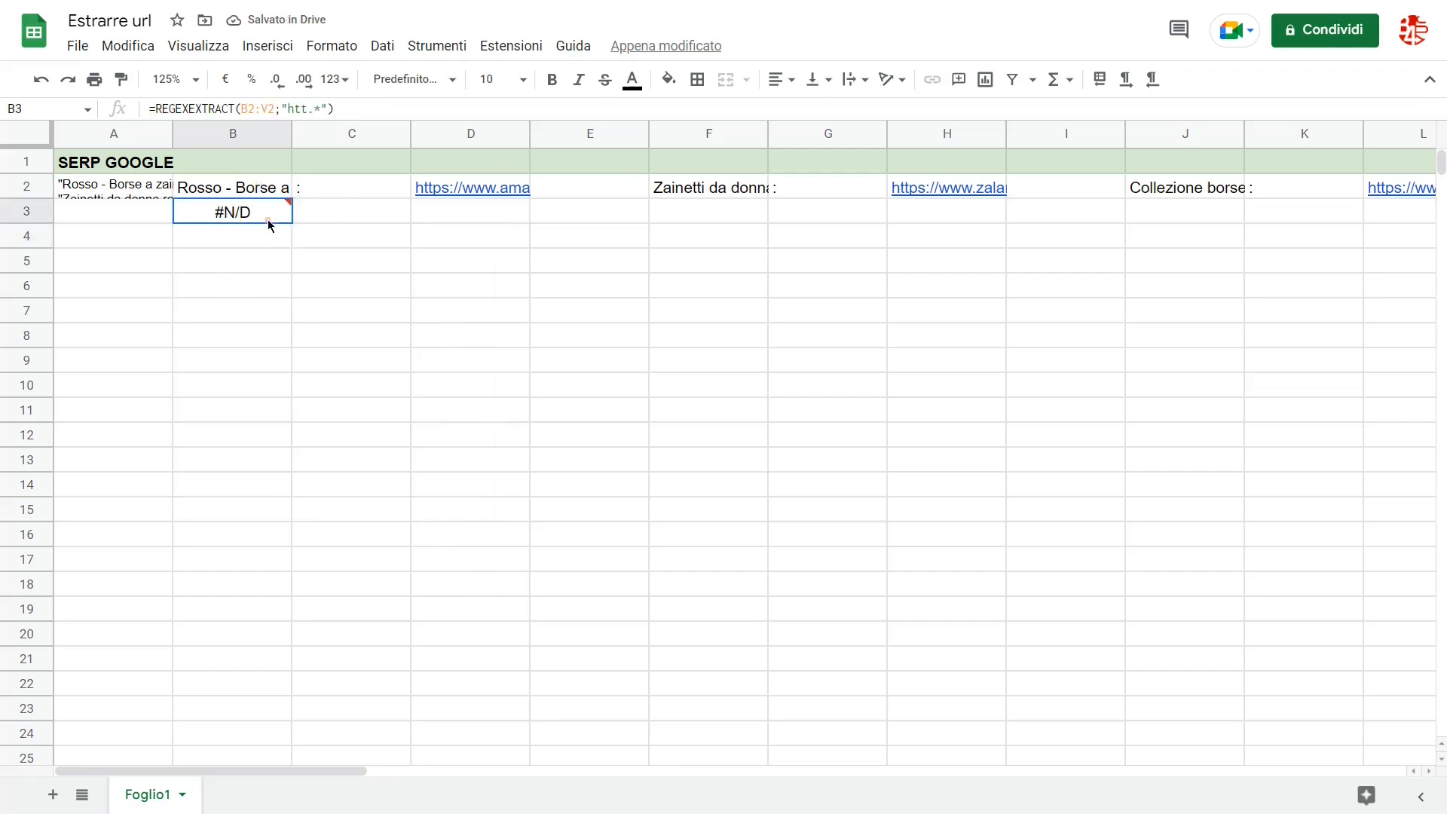
left_click(369, 111)
key("ctrl+shift+Return")
key("Return")
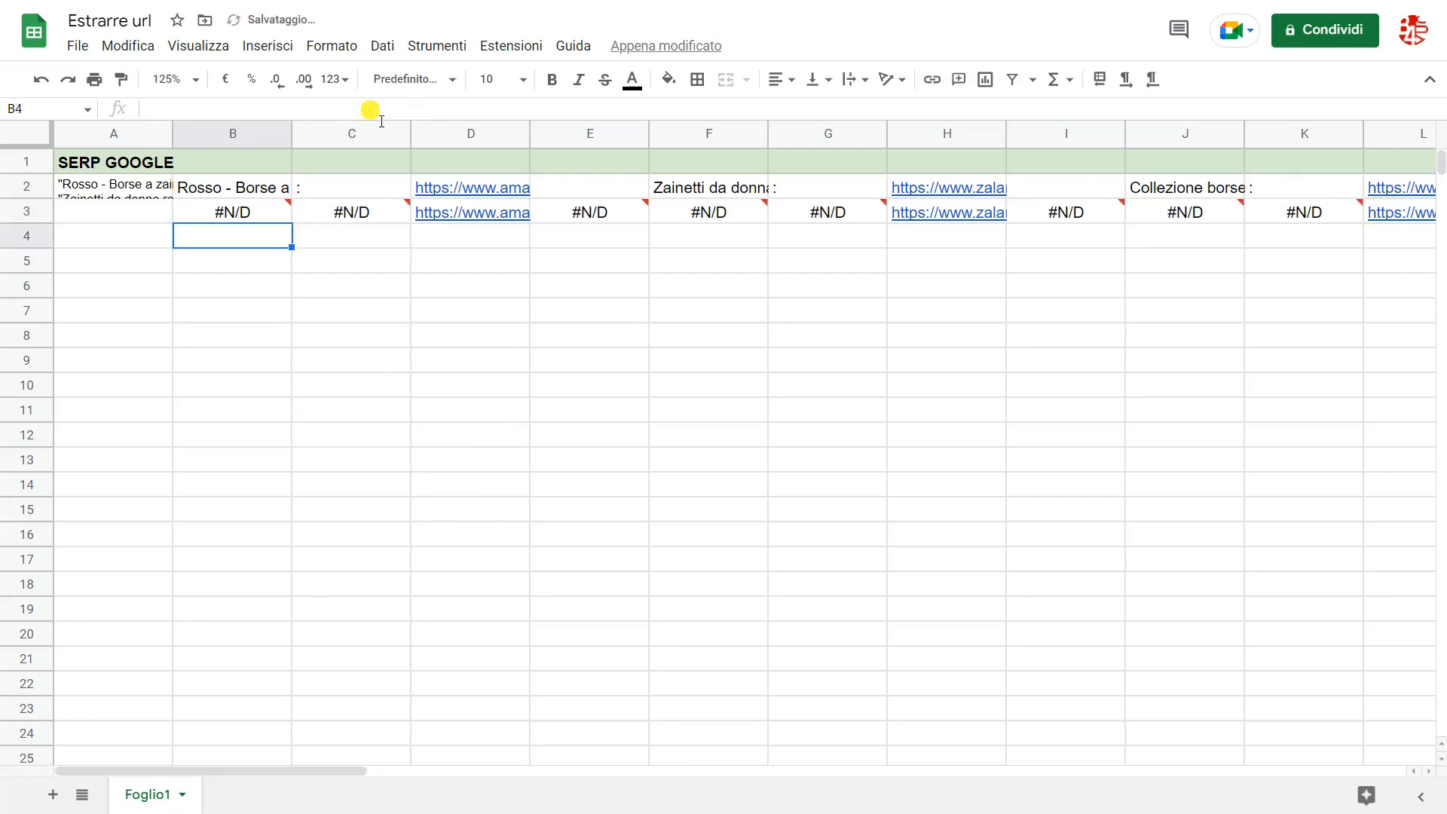
Step: Enter an IFNA array formula over B3:V3 in cell B4 to blank out the #N/D errors
type("=")
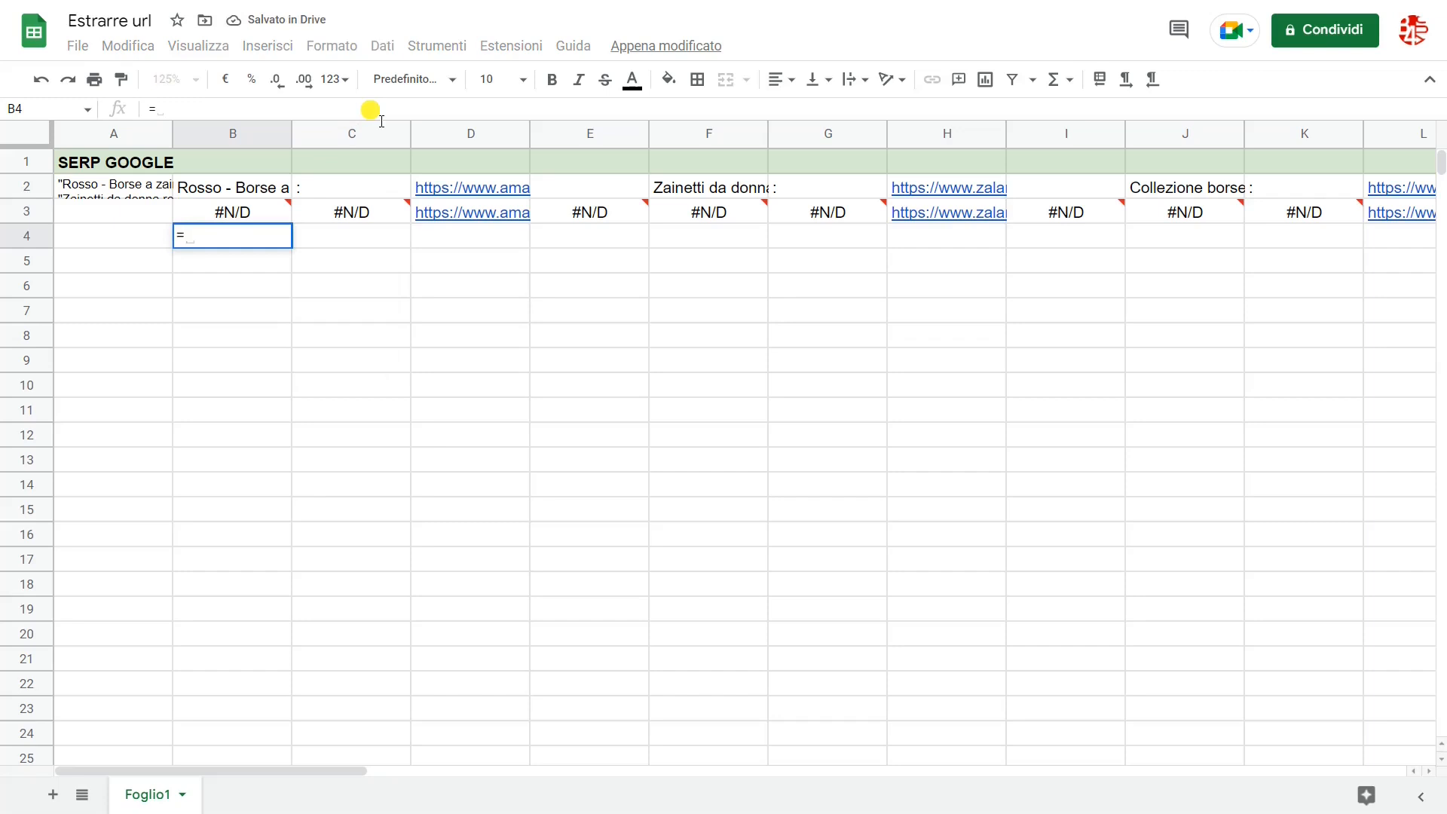
type("ifna(")
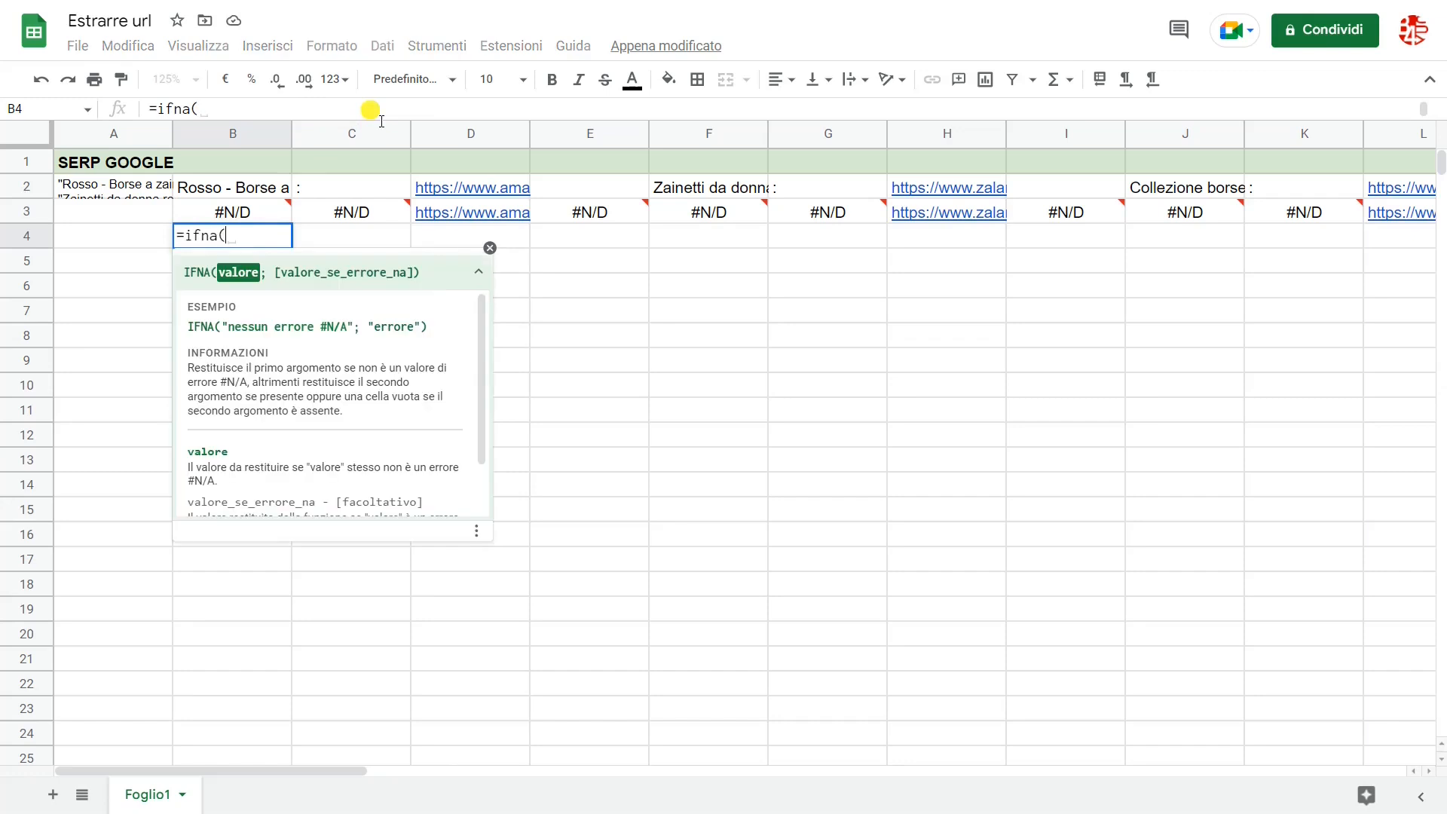
left_click(251, 215)
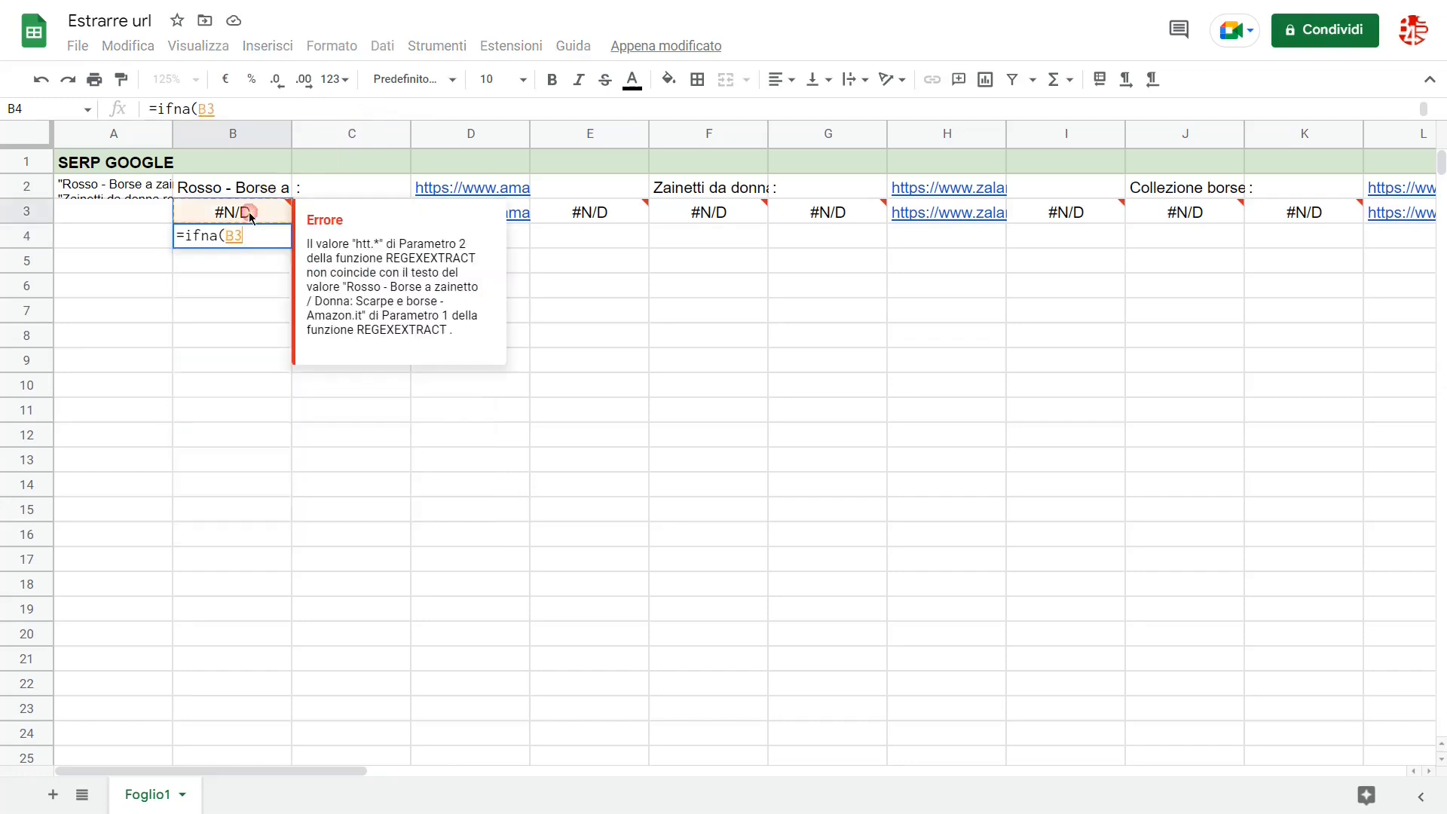
type(":V3")
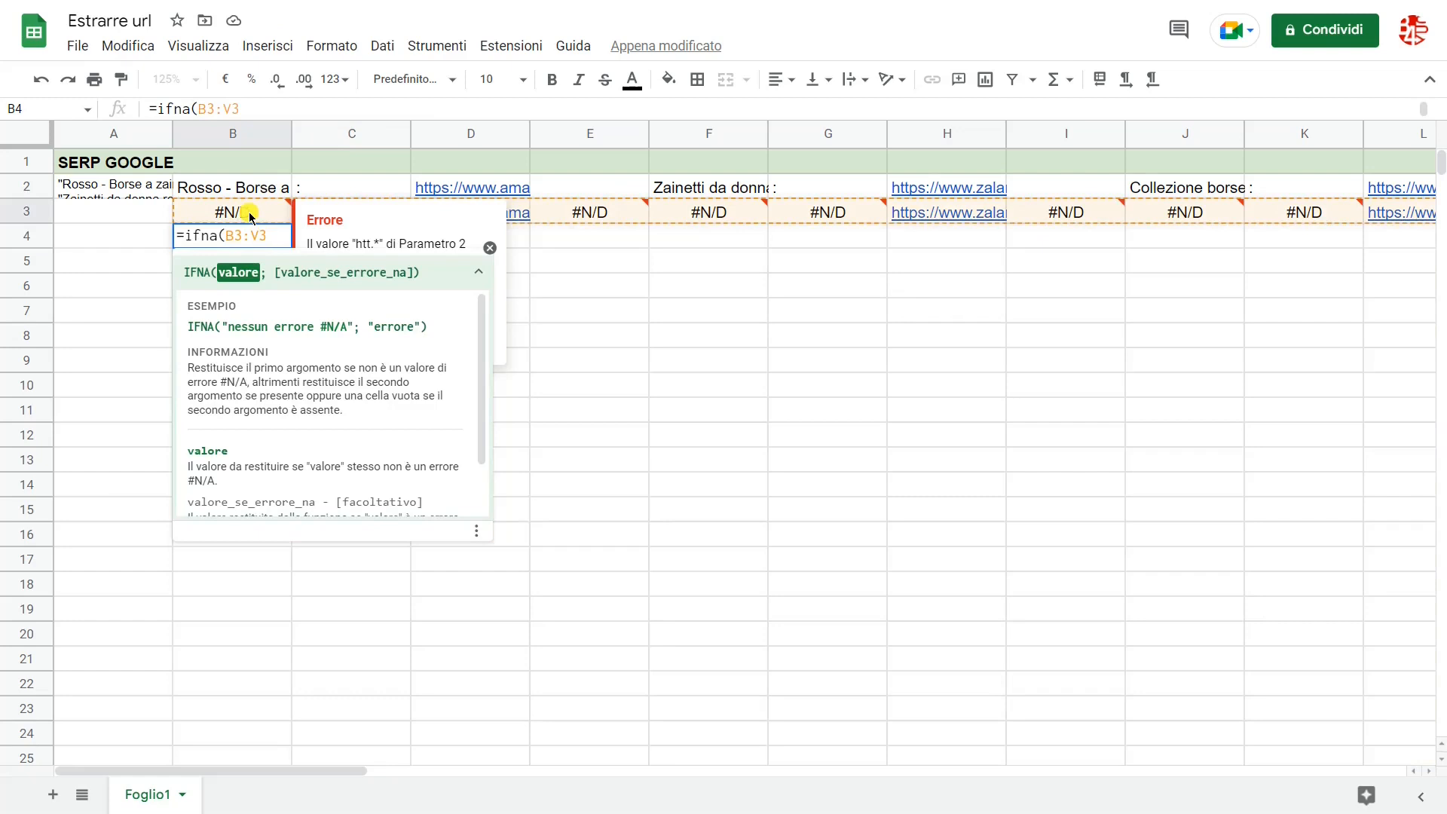
key("Return")
Step: Enter =TEXTJOIN("🤩";;B4:V4) in cell B5 to join the URLs with the star-struck emoji as delimiter
type("=TEXT")
key("Tab")
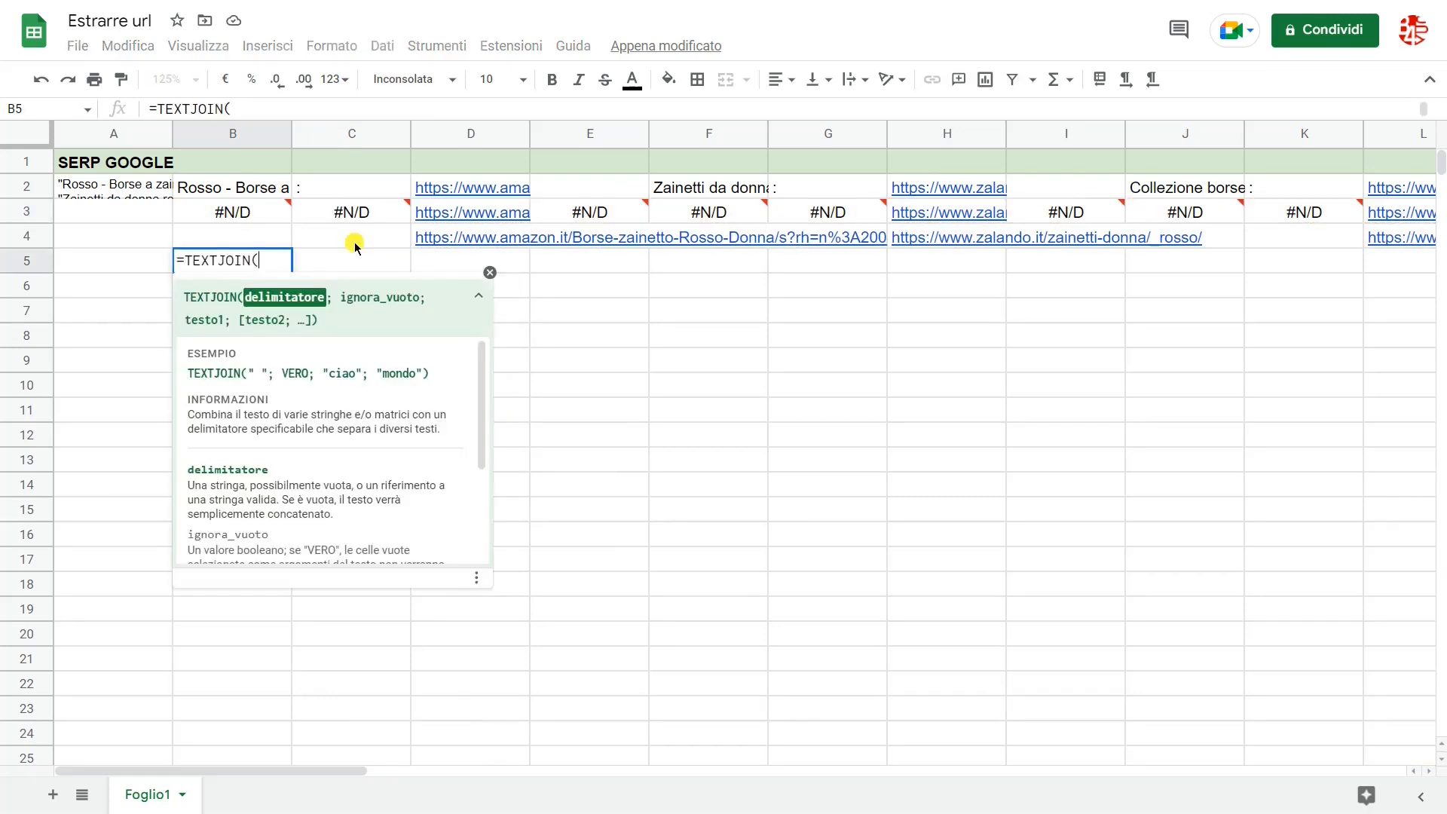
type("\"")
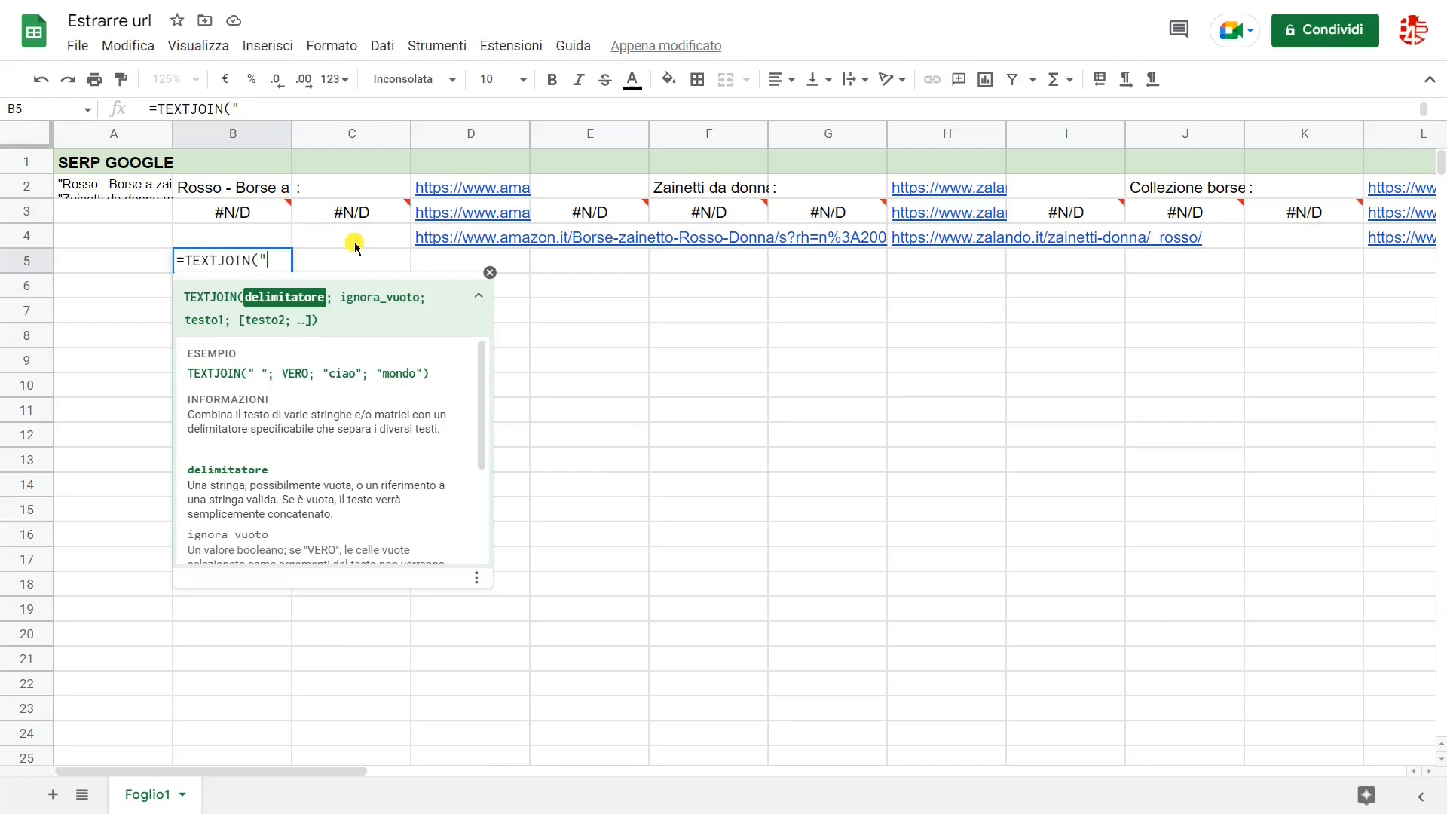
key("super+period")
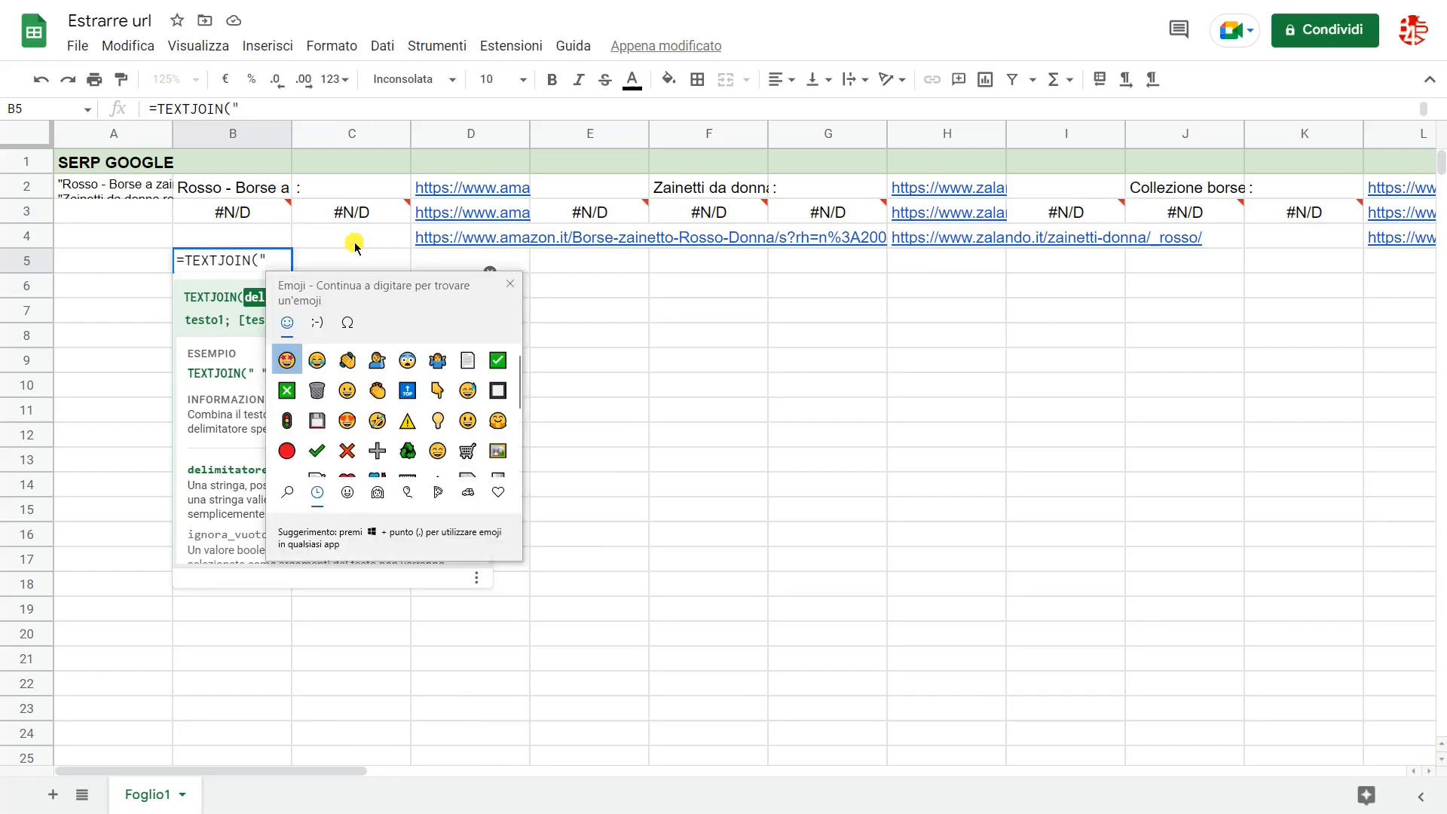
left_click(289, 361)
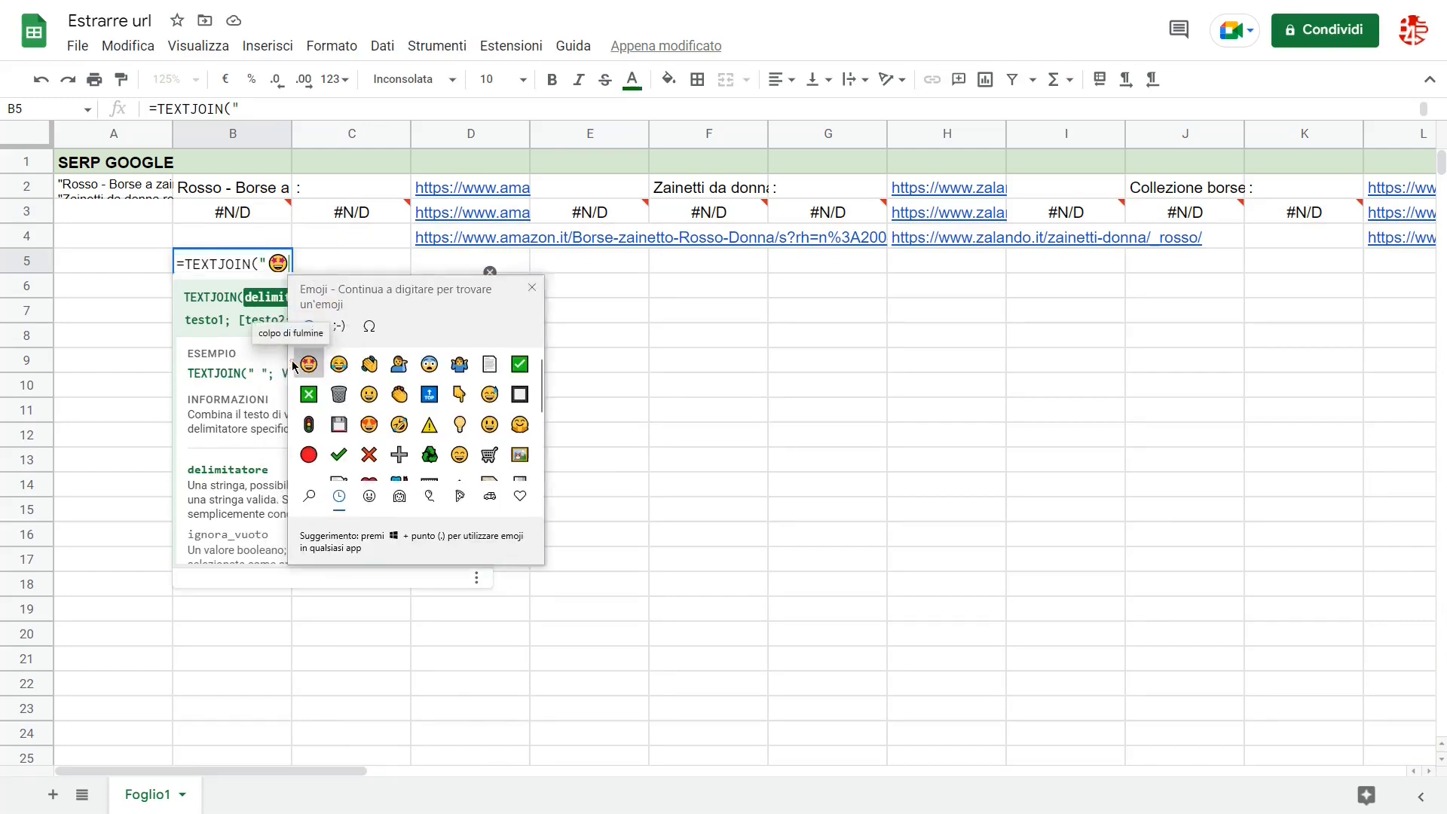
type("\"")
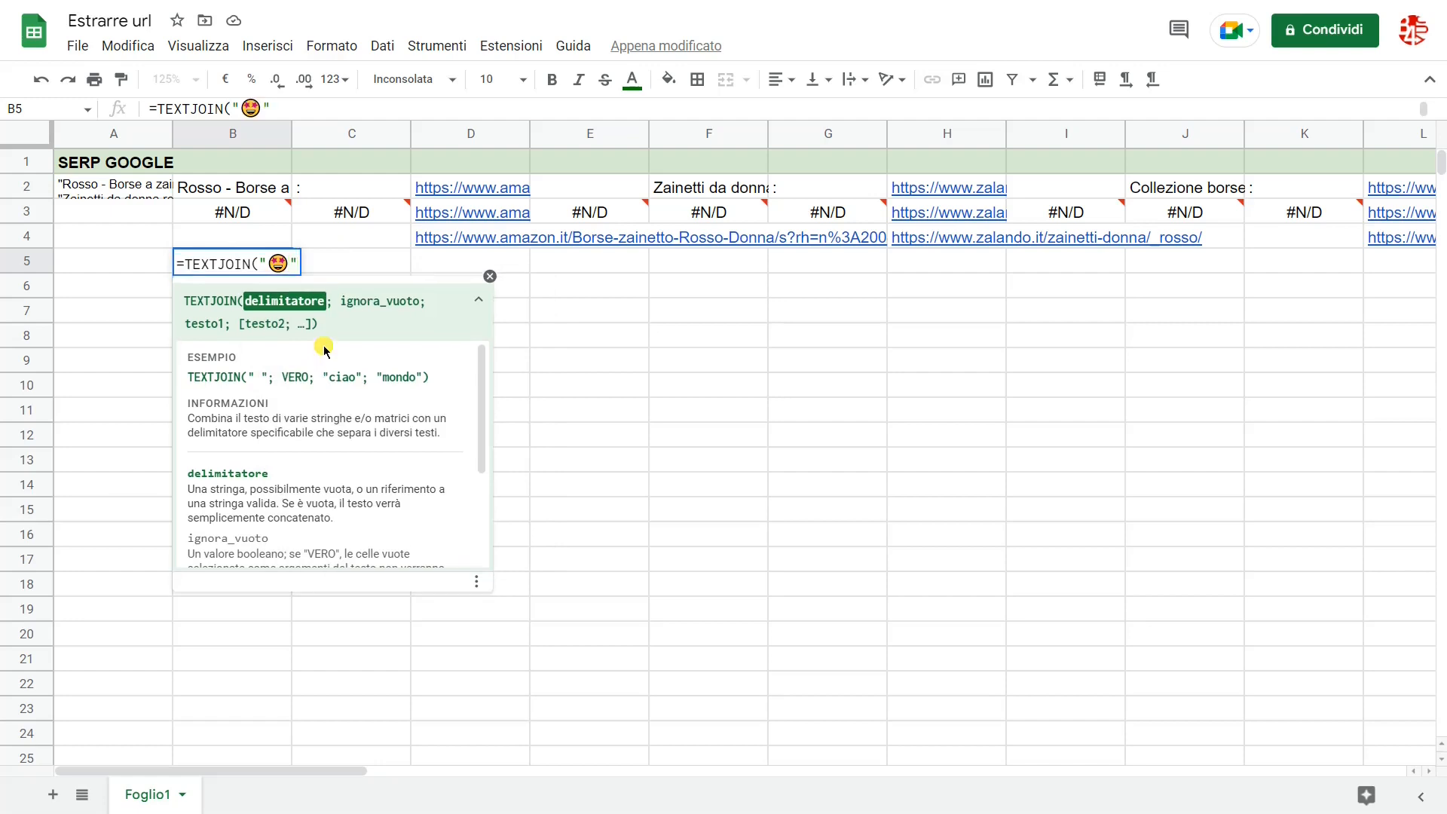
type(";")
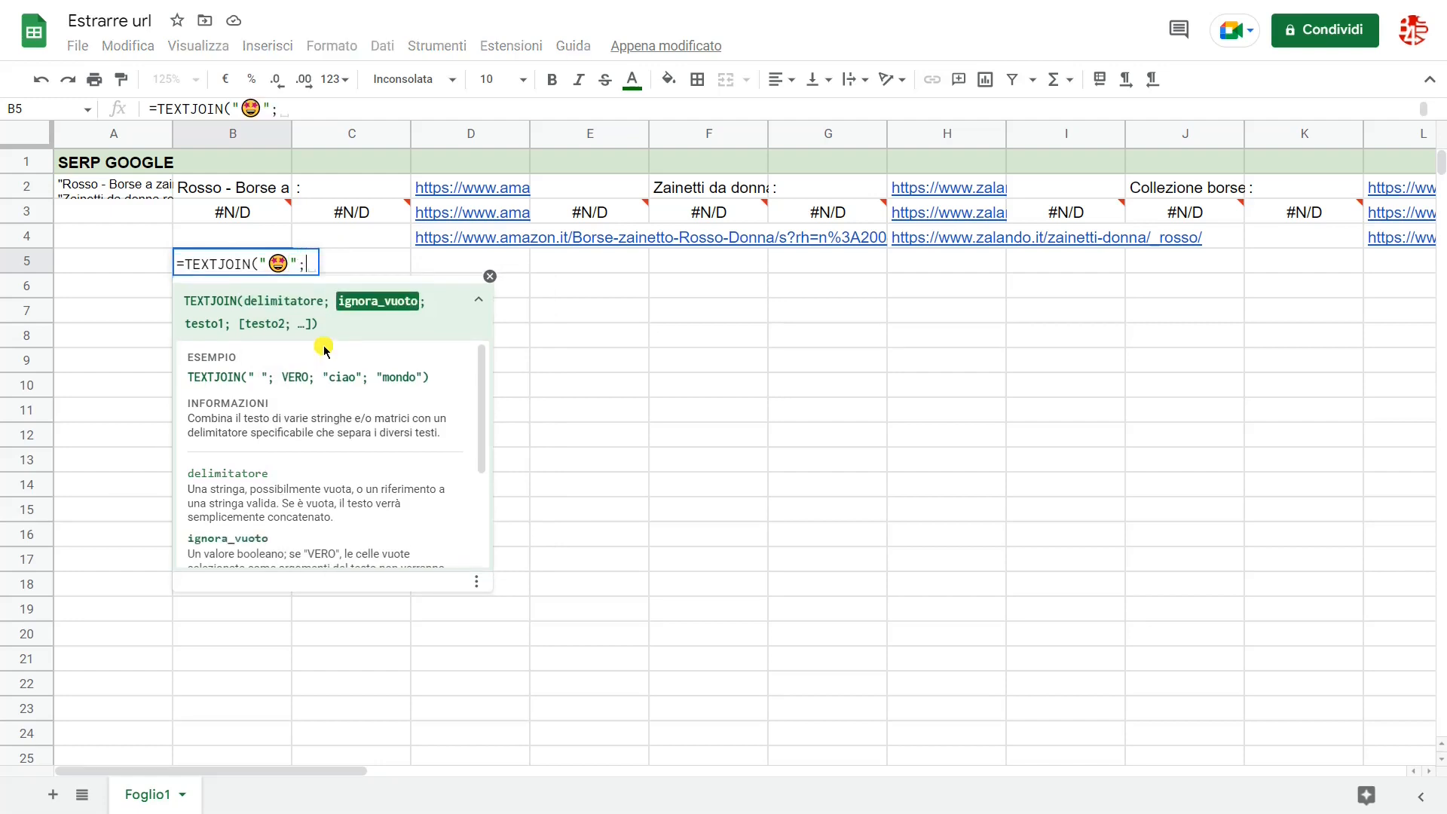
type(";")
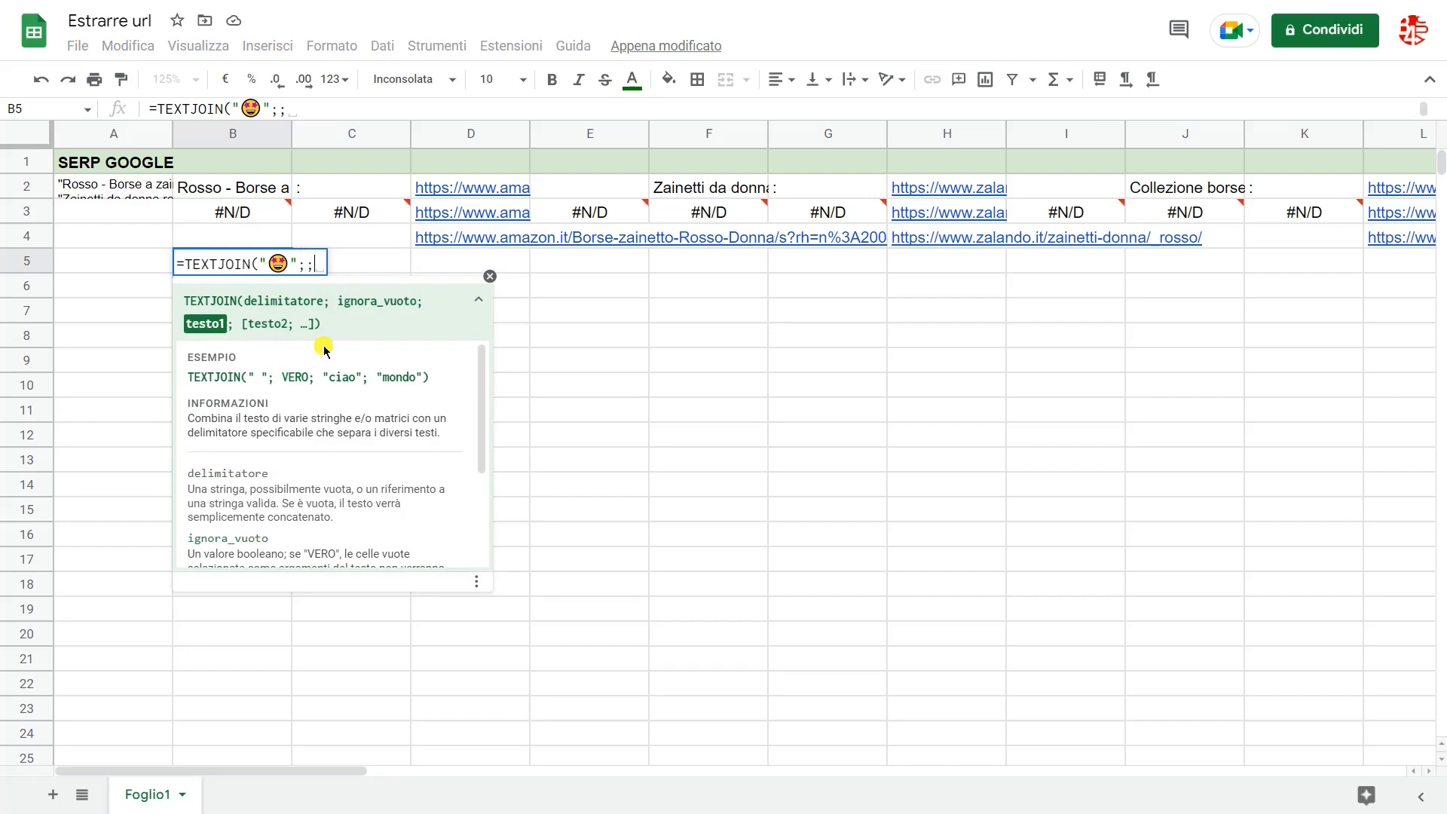
type("B4")
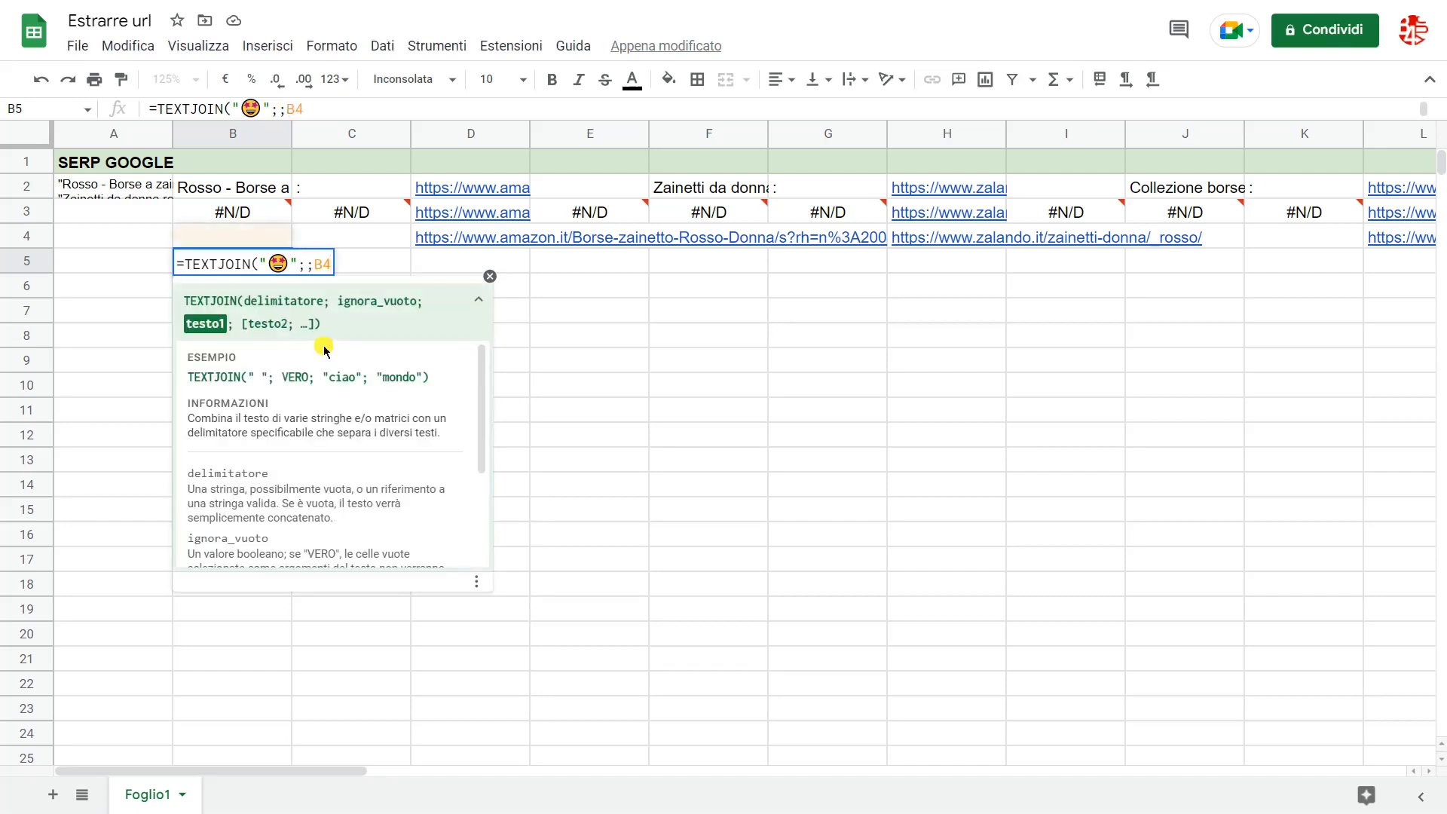
type(":v")
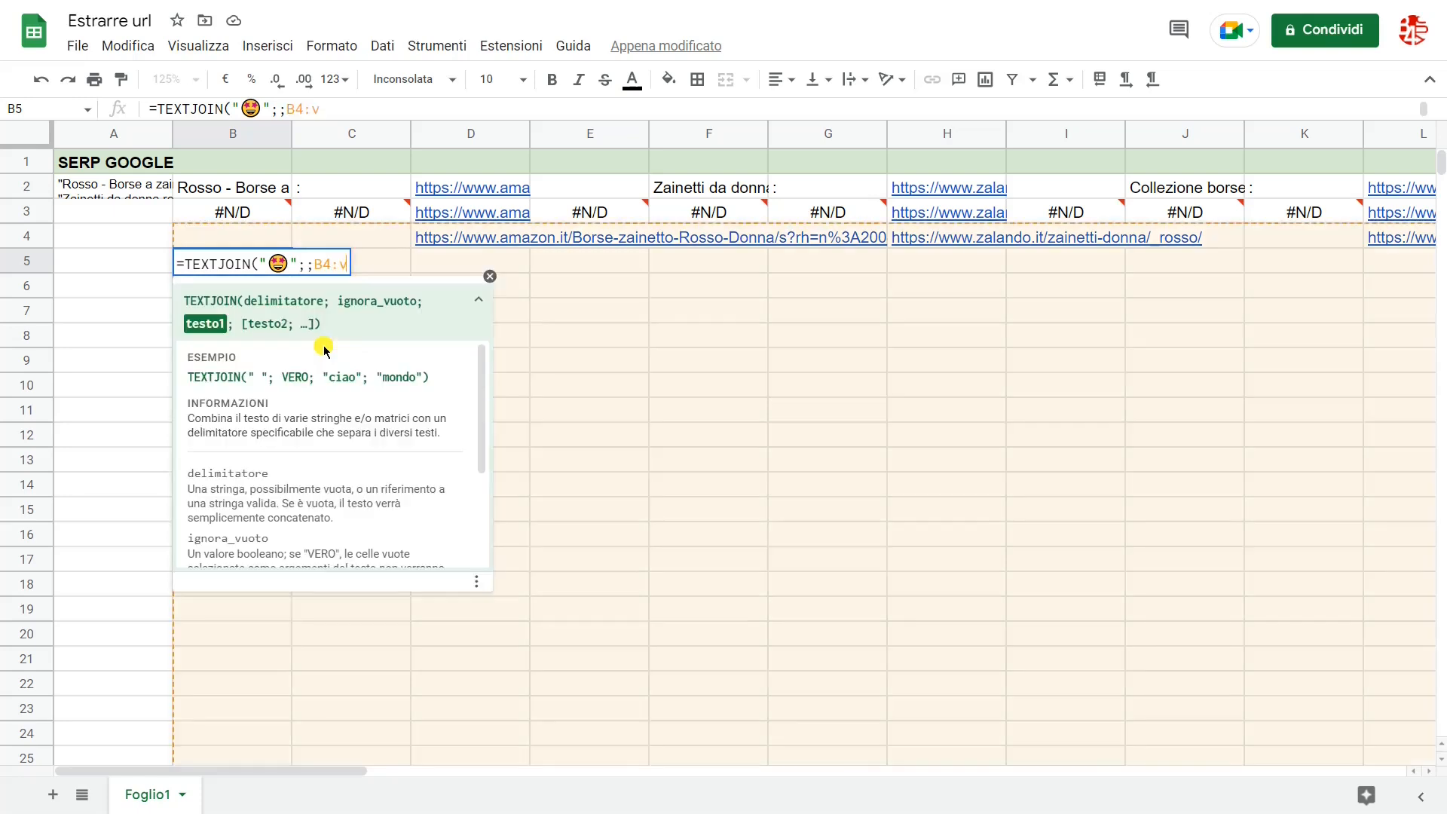
type("4")
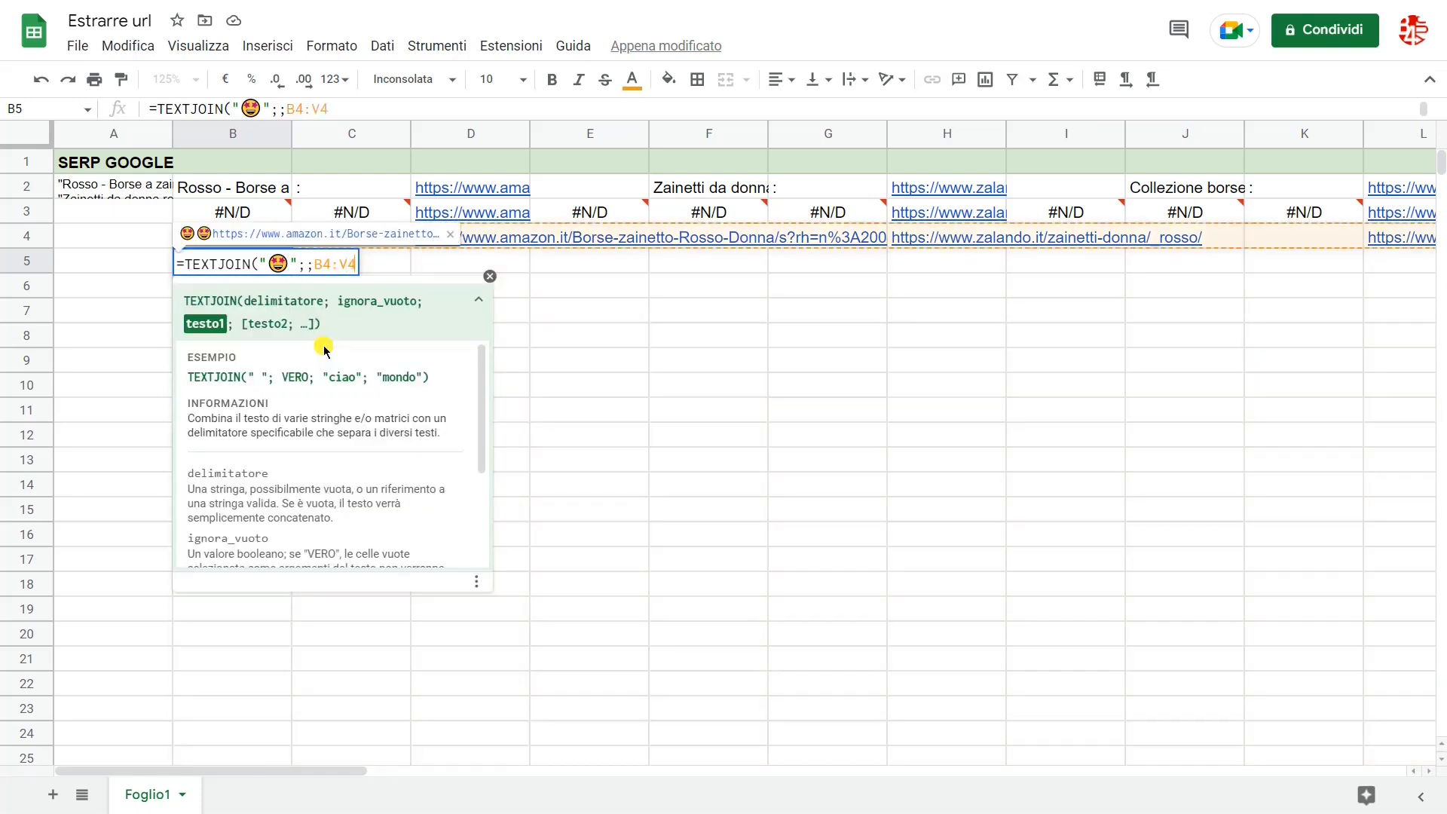
key("Return")
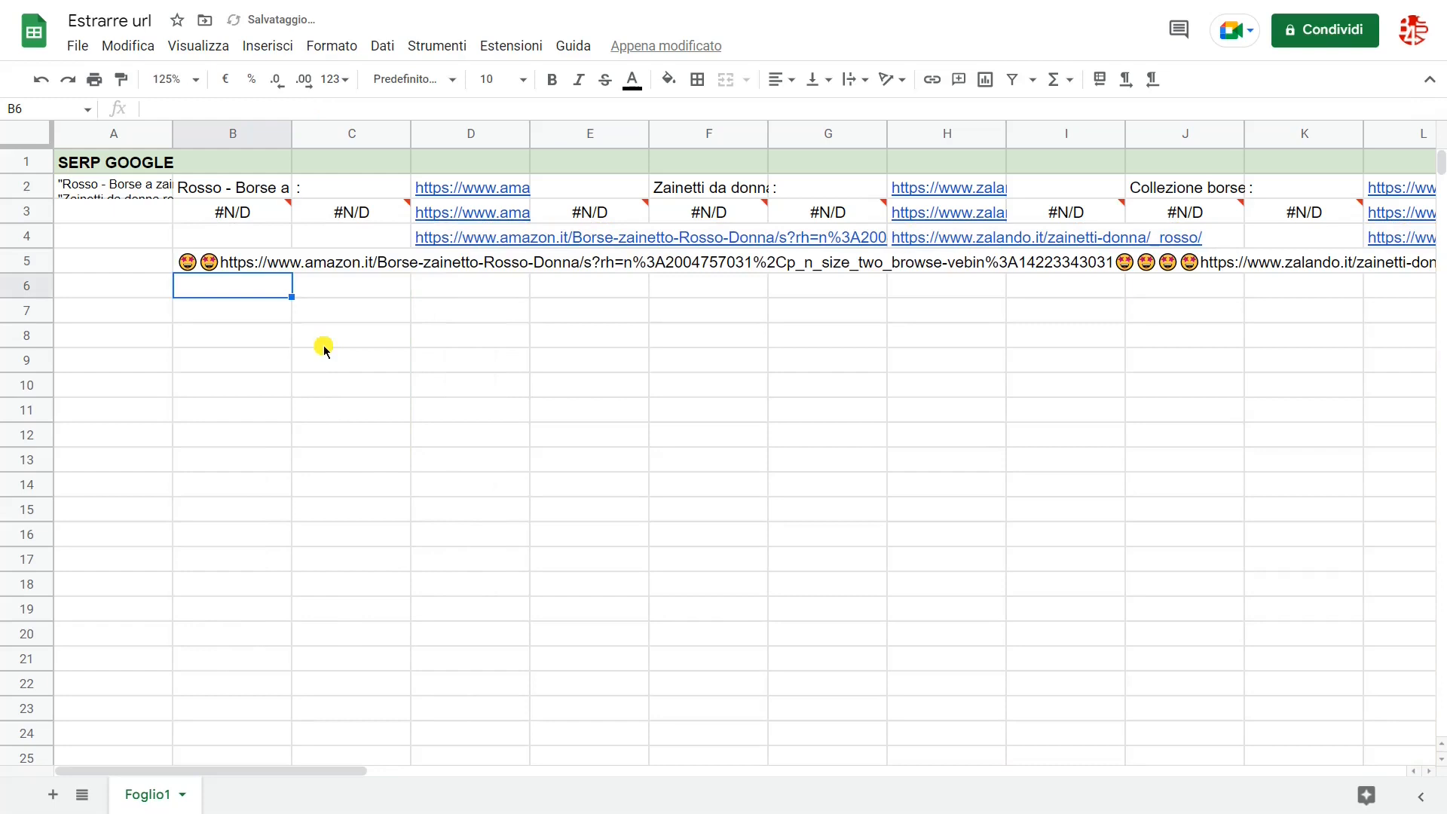
Step: Enter =SPLIT(B5:V5;"🤩") in cell B6 to split the joined text at the emoji into separate URLs
type("=")
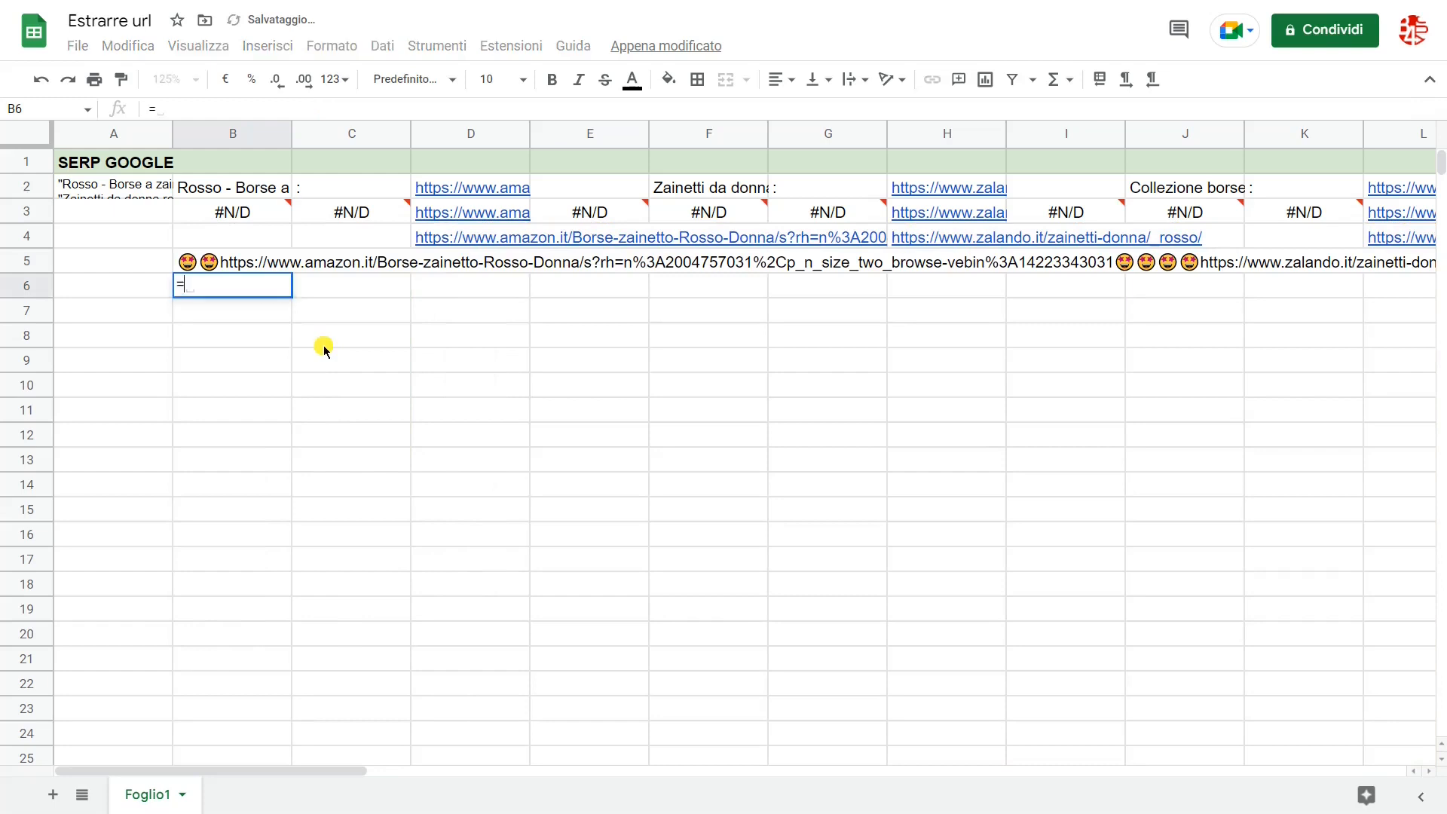
type("SPLIT(")
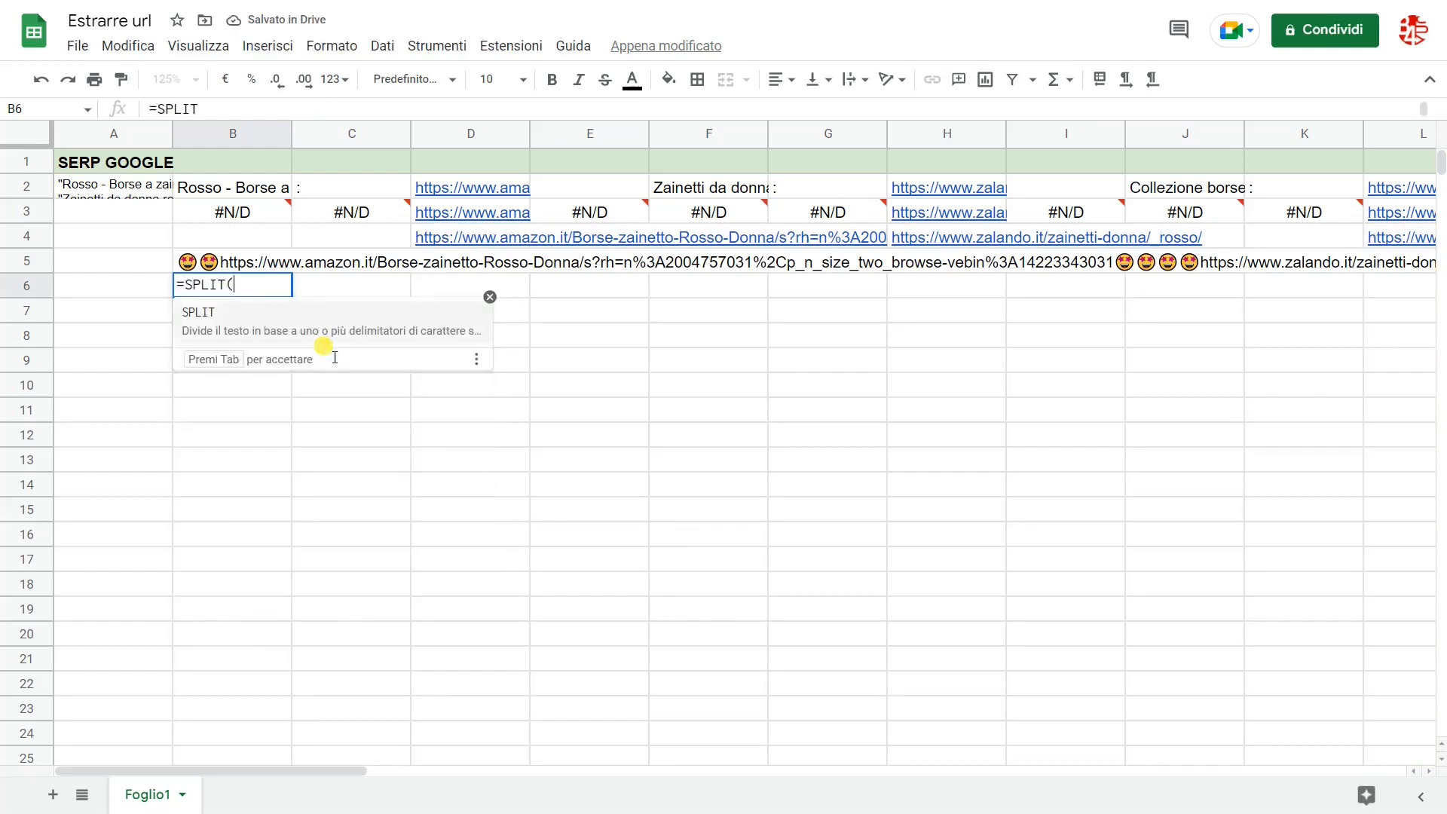
type("B5:")
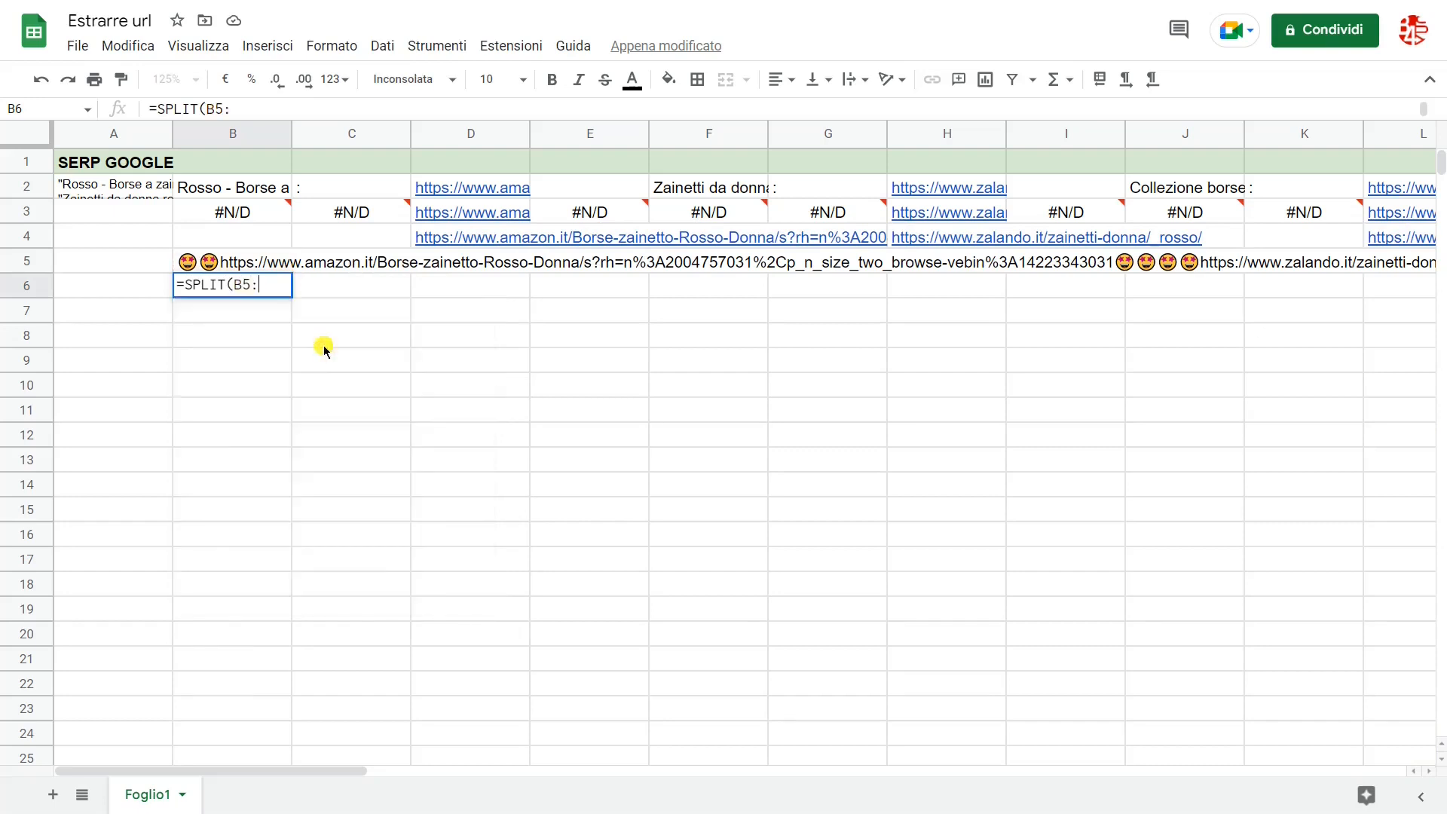
type("V5;\"")
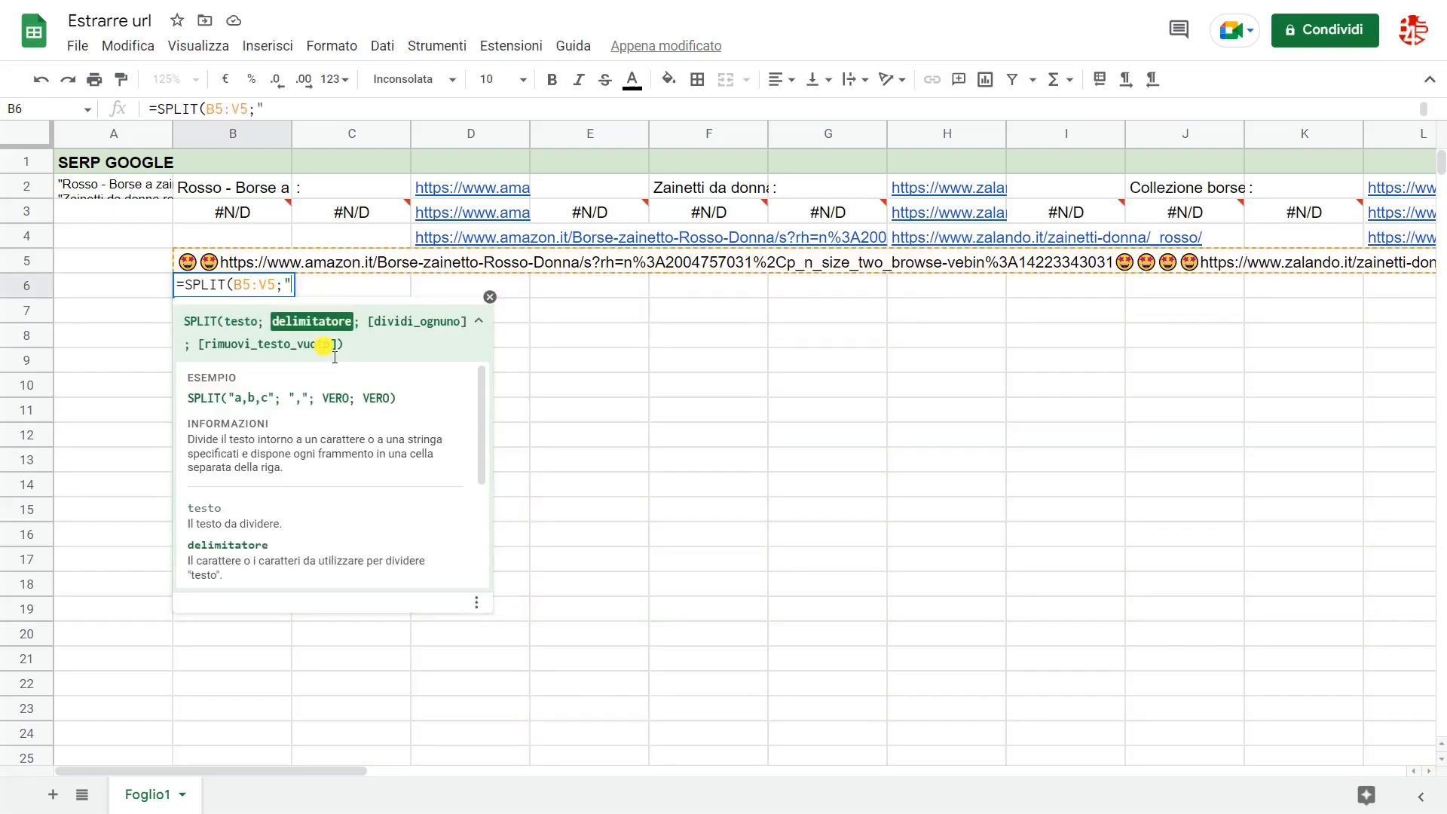
key("super+period")
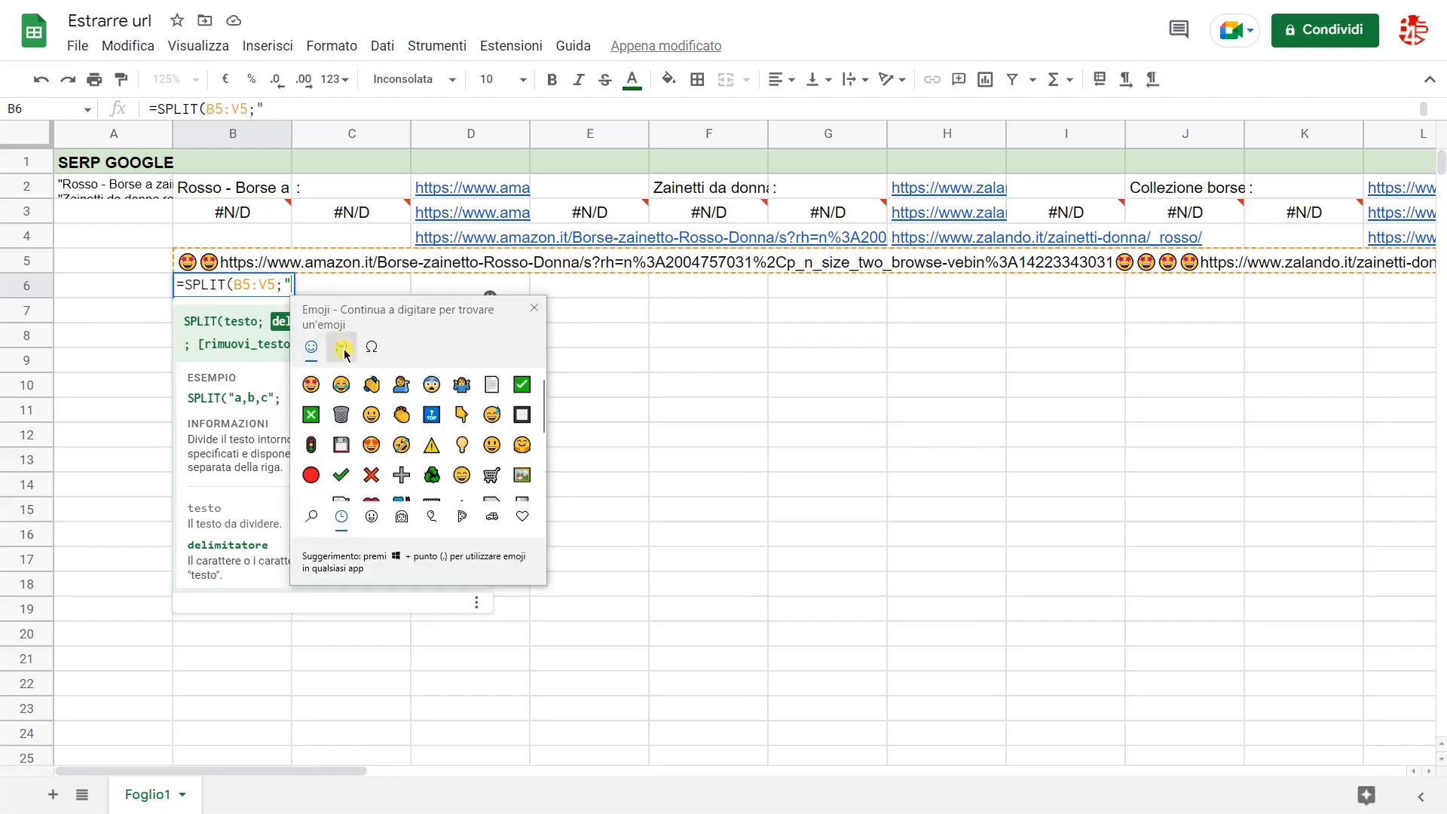
left_click(308, 382)
type("\"")
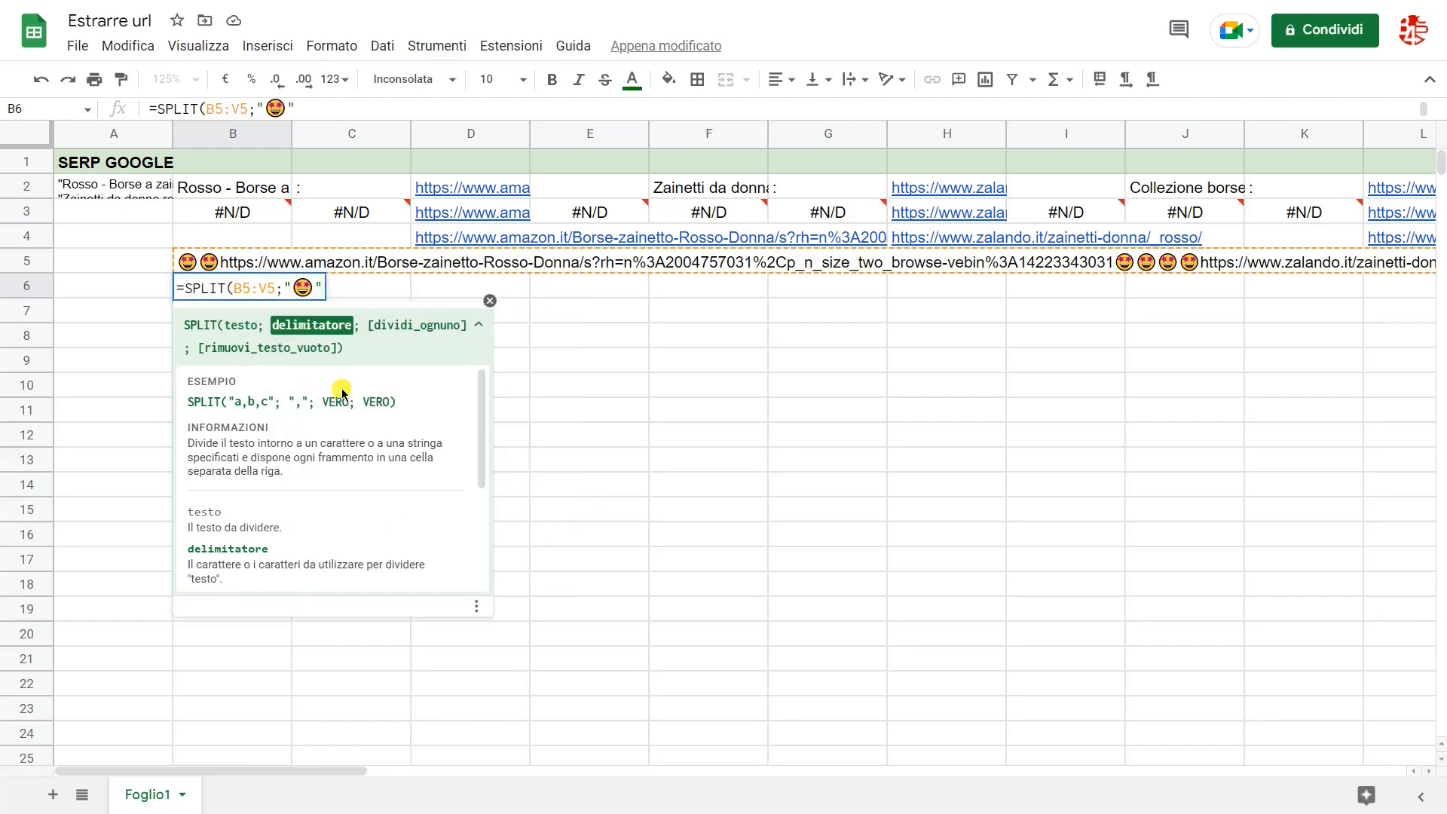
key("Return")
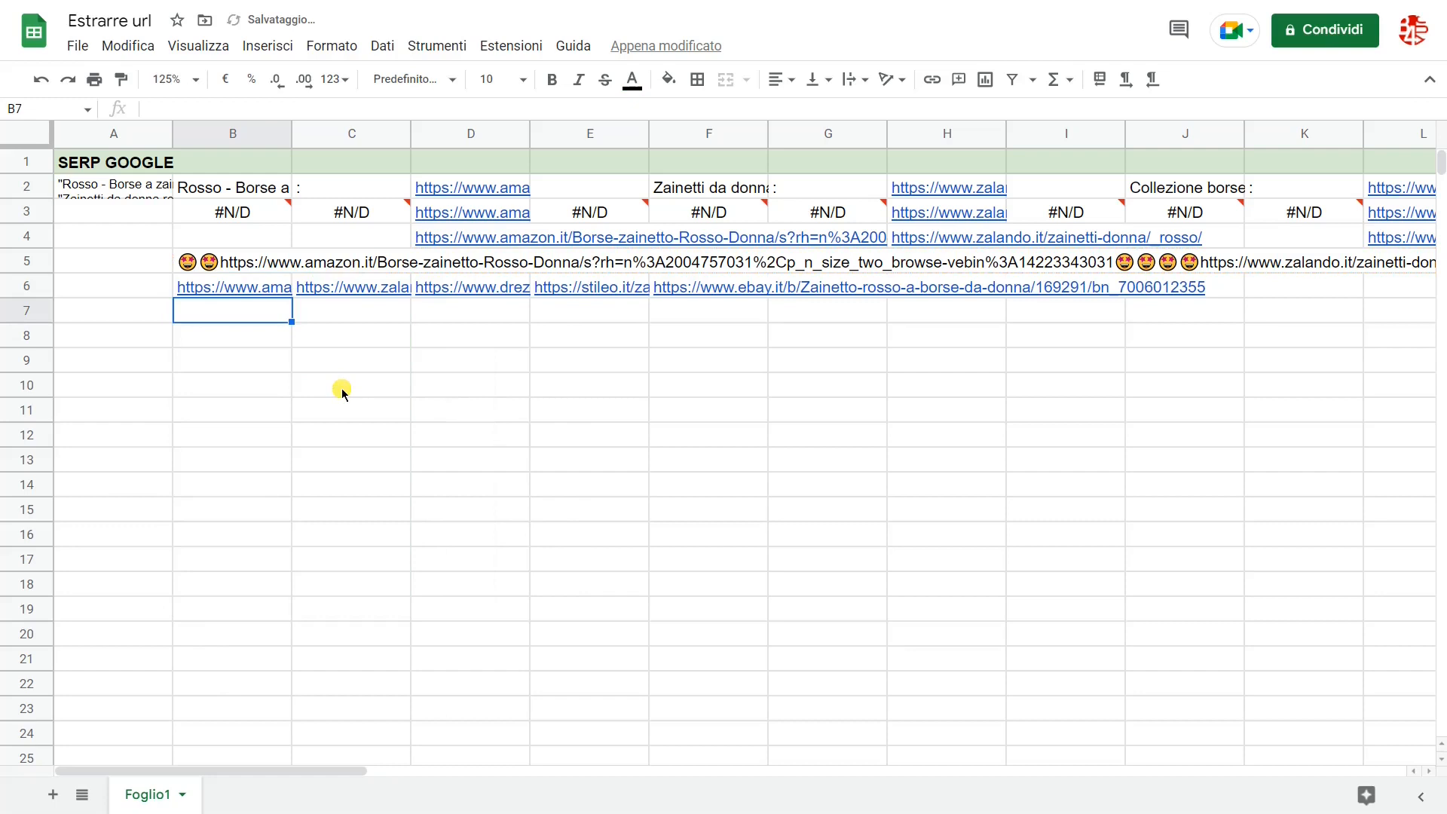
key("Up")
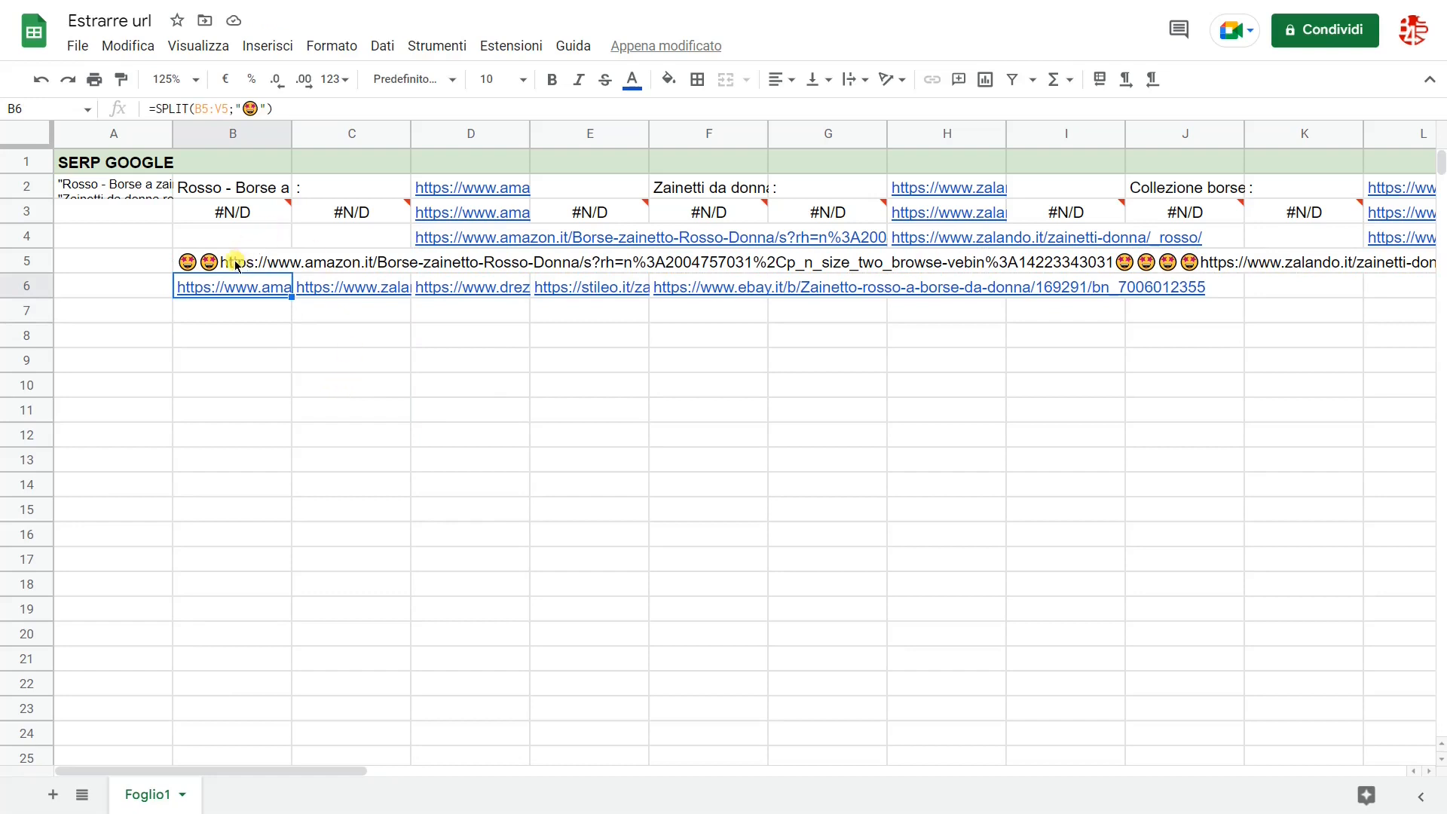
Step: Replace the B5:V5 reference in B6's SPLIT formula with the TEXTJOIN expression copied from B5
left_click(199, 264)
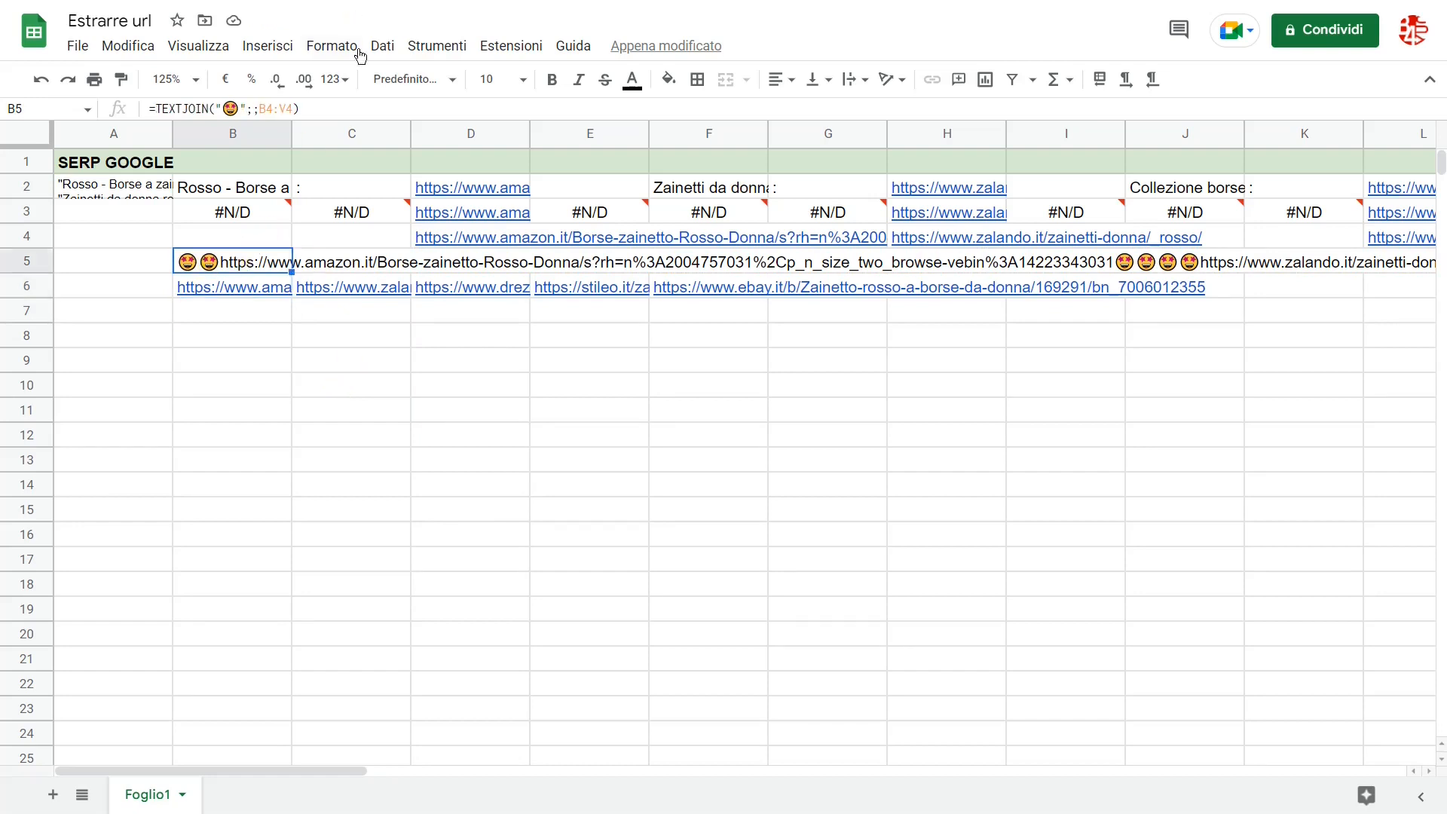
left_click_drag(300, 109, 168, 113)
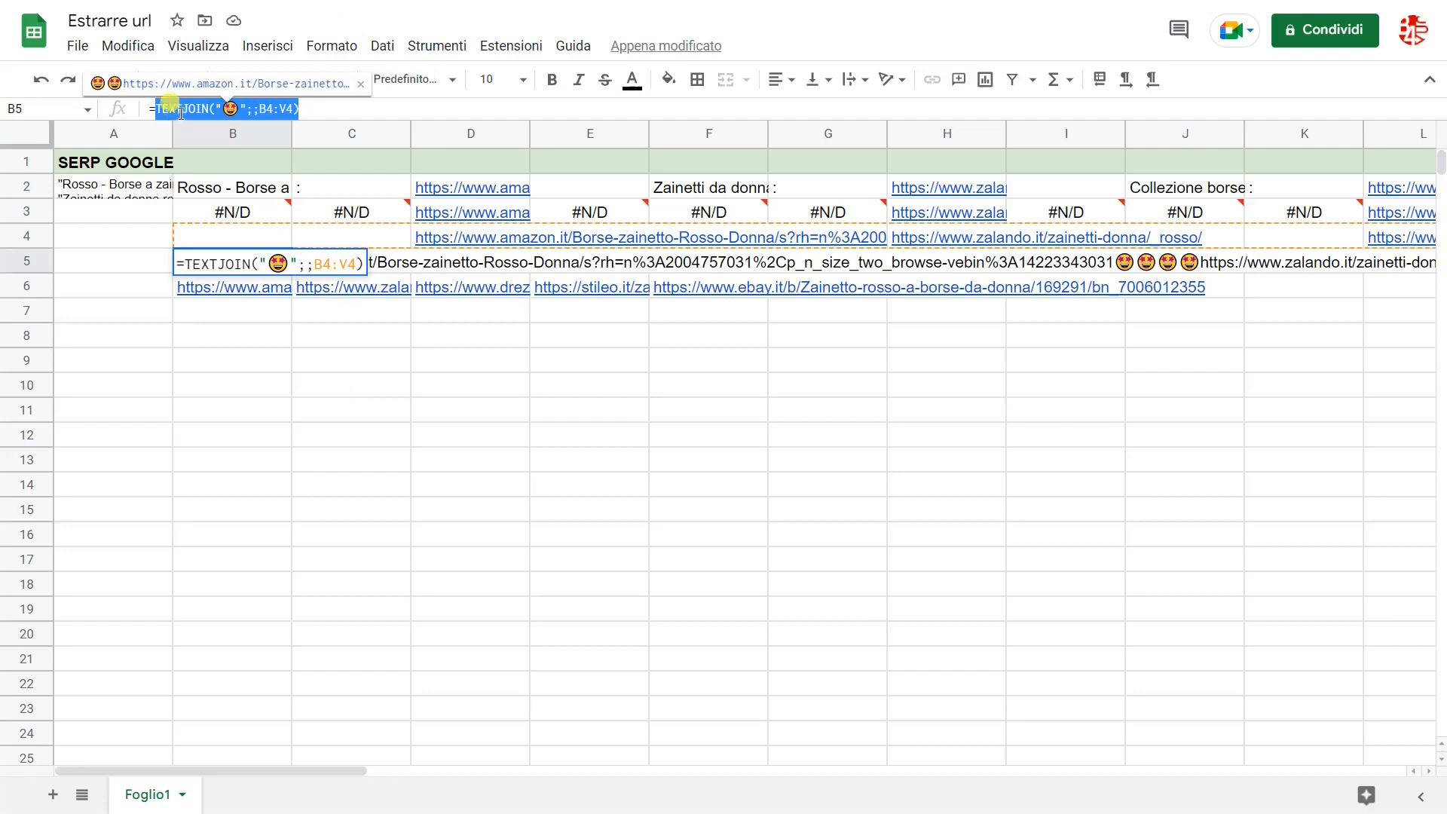
key("Escape")
left_click(242, 289)
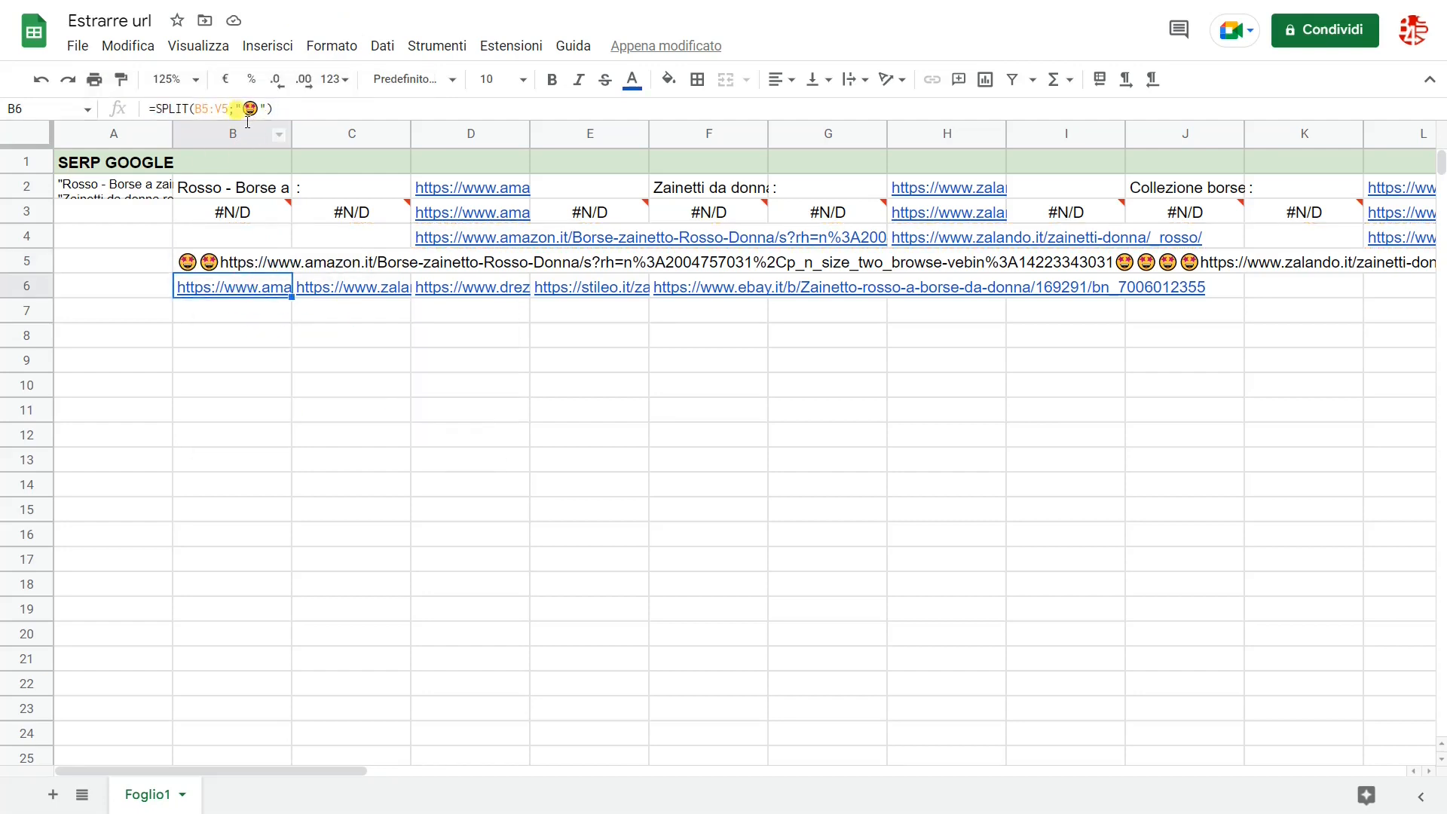
left_click_drag(228, 110, 199, 117)
type("TEXTJOIN(\"😍\";;B4:V4)")
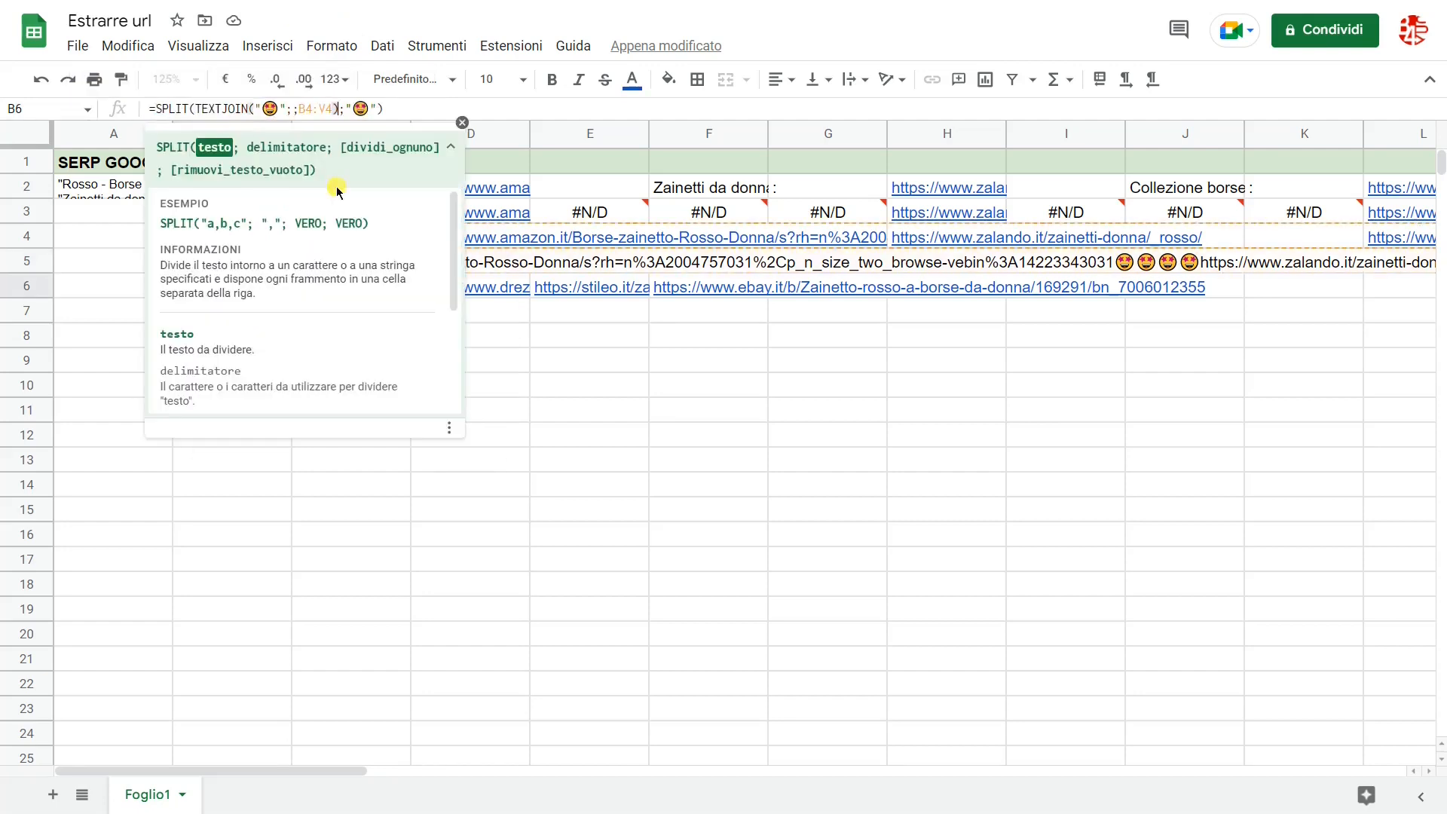
key("Return")
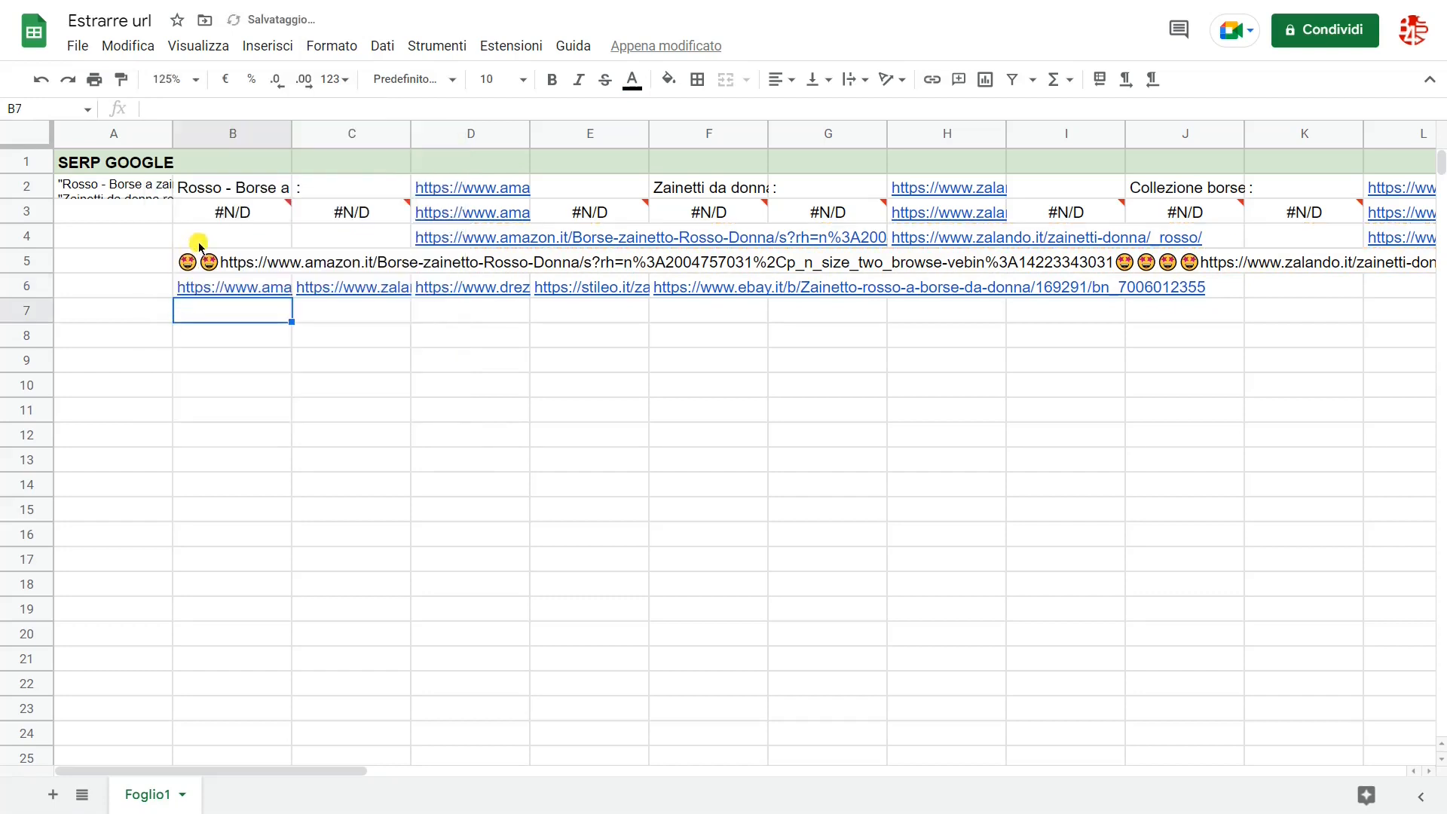
key("Up")
Step: Replace the B4:V4 reference in B6's formula with the ifna(B3:V3) expression copied from B4
left_click(204, 241)
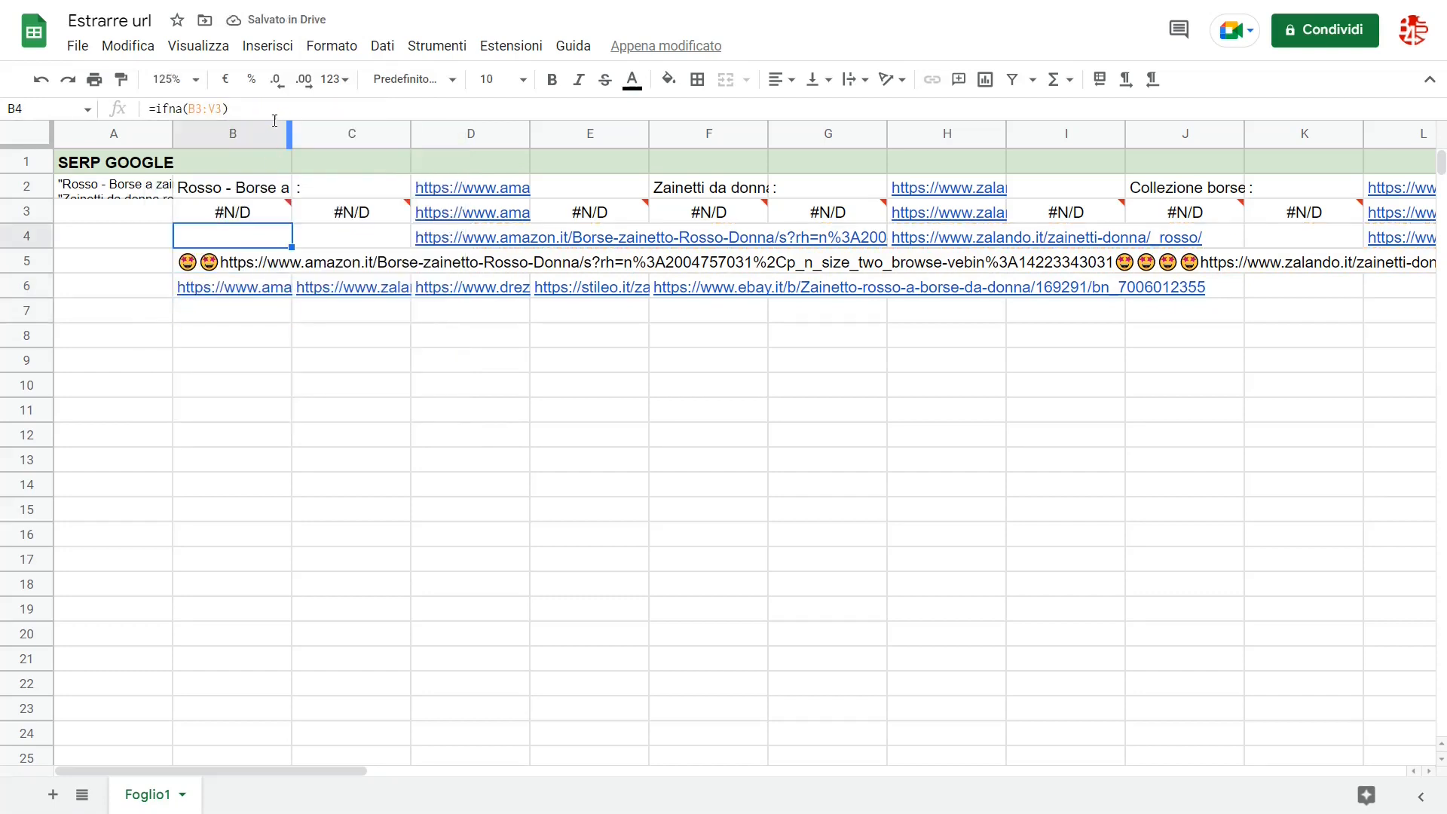
left_click_drag(228, 109, 155, 110)
key("ctrl+c")
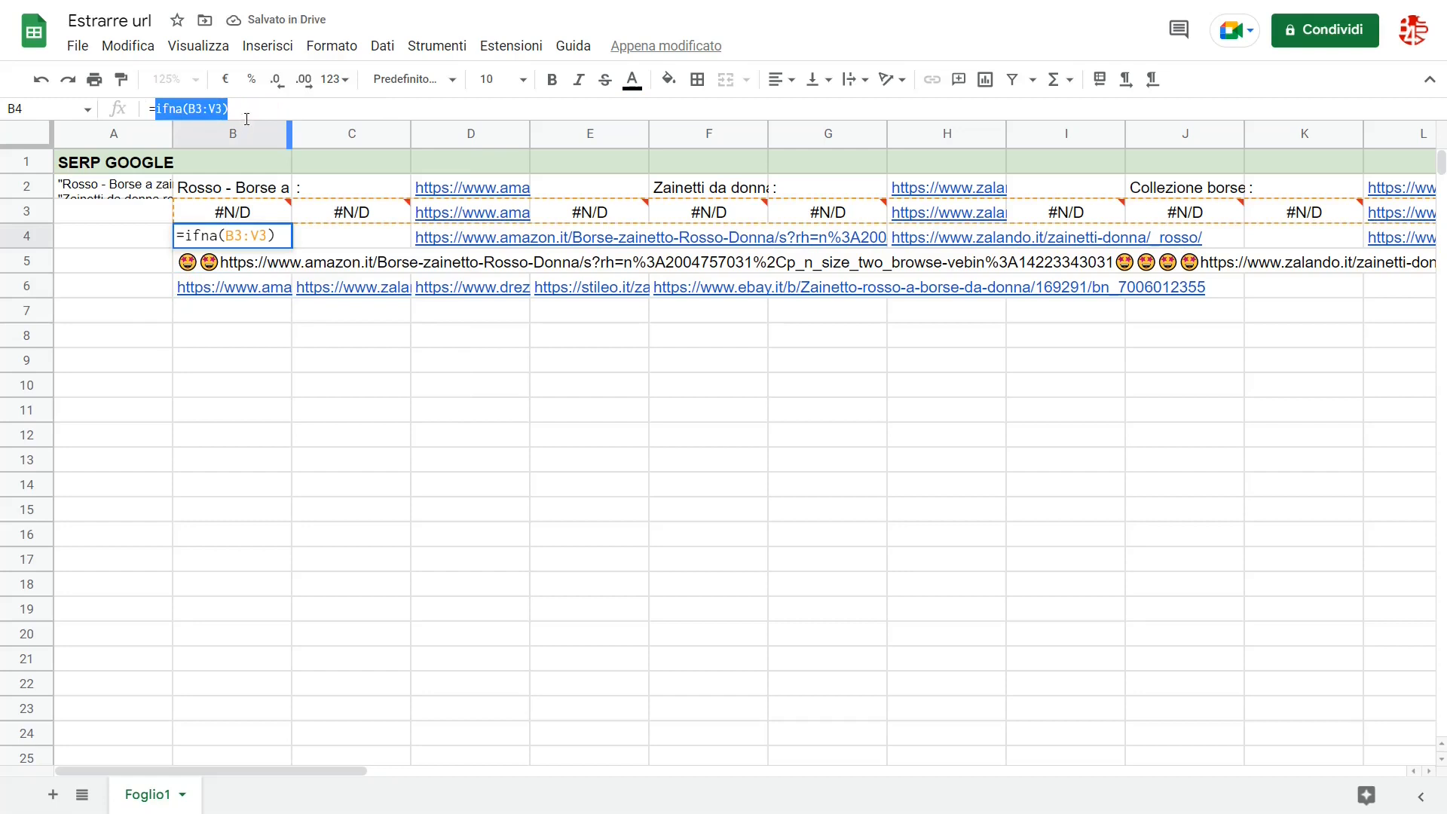
key("Escape")
left_click(247, 287)
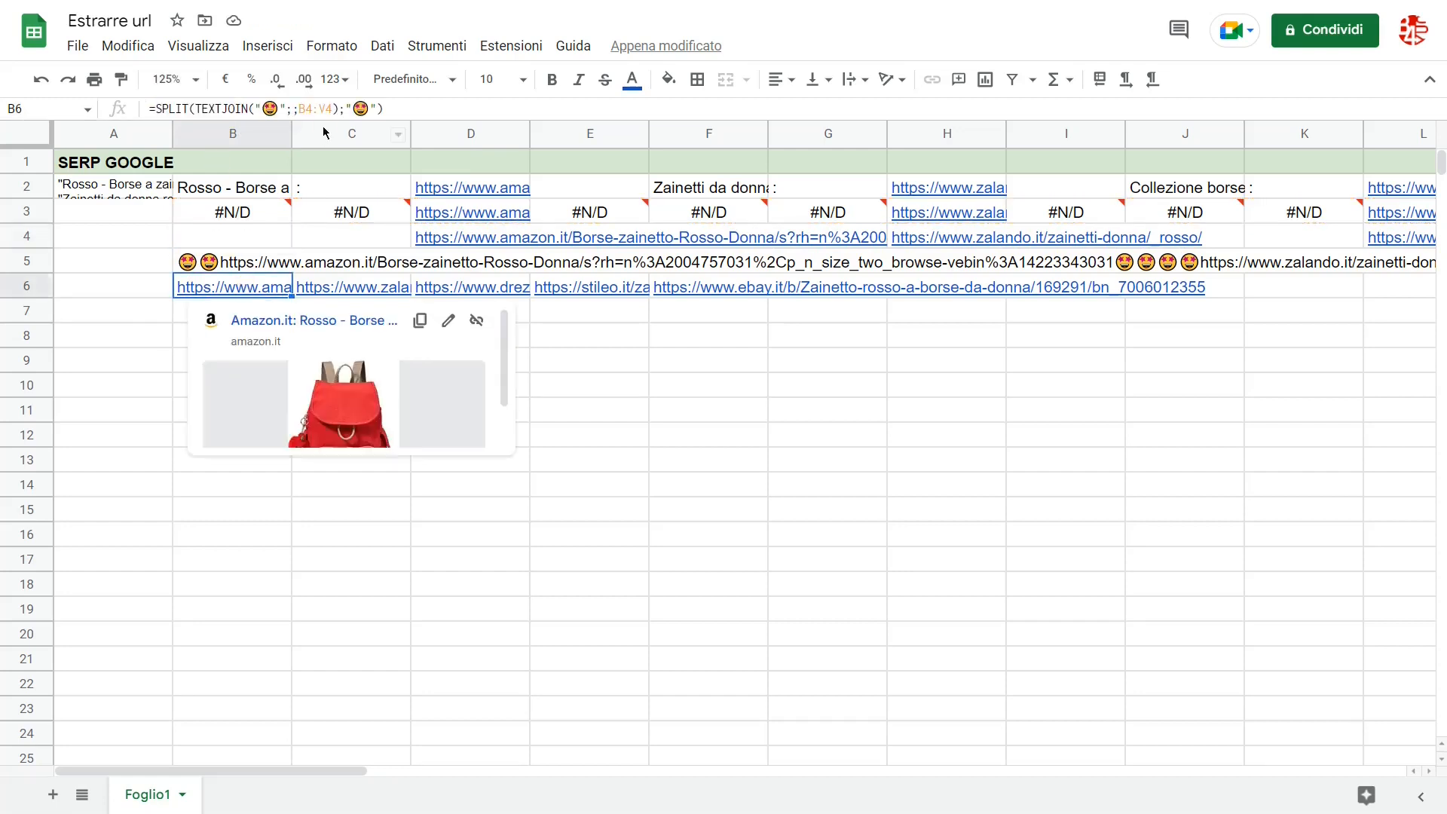
double_click(317, 117)
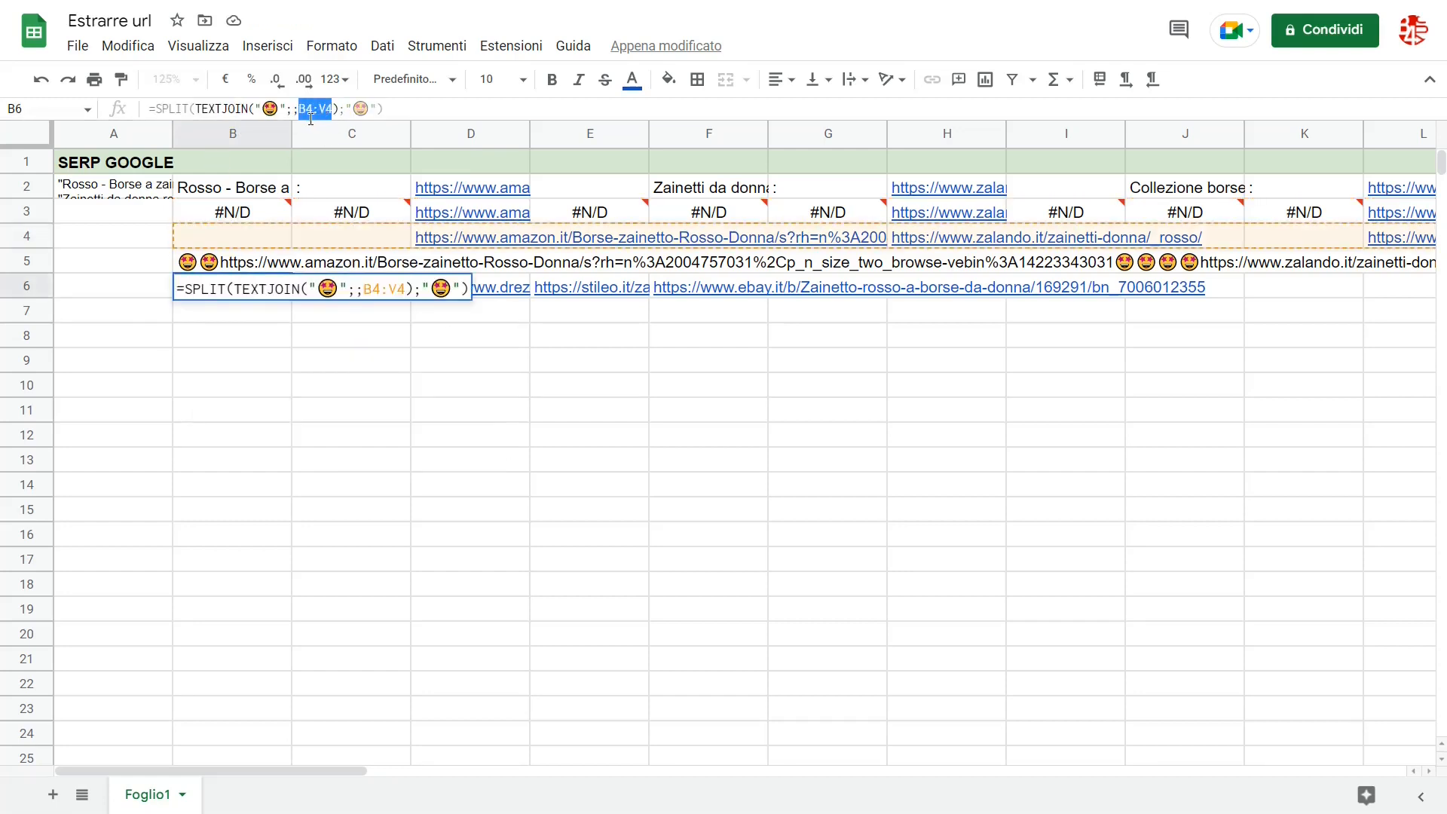
key("ctrl+v")
key("Return")
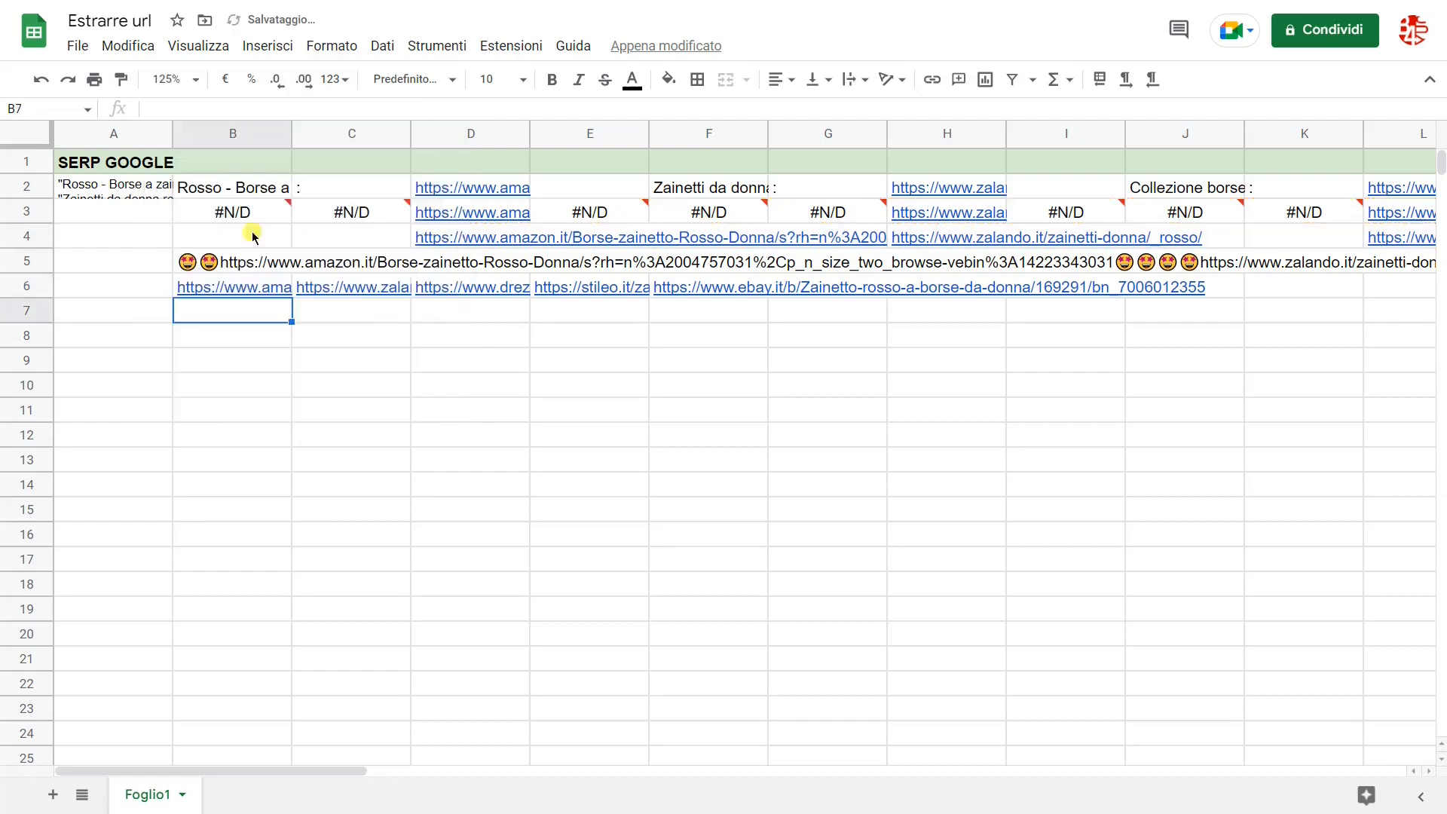
left_click(211, 286)
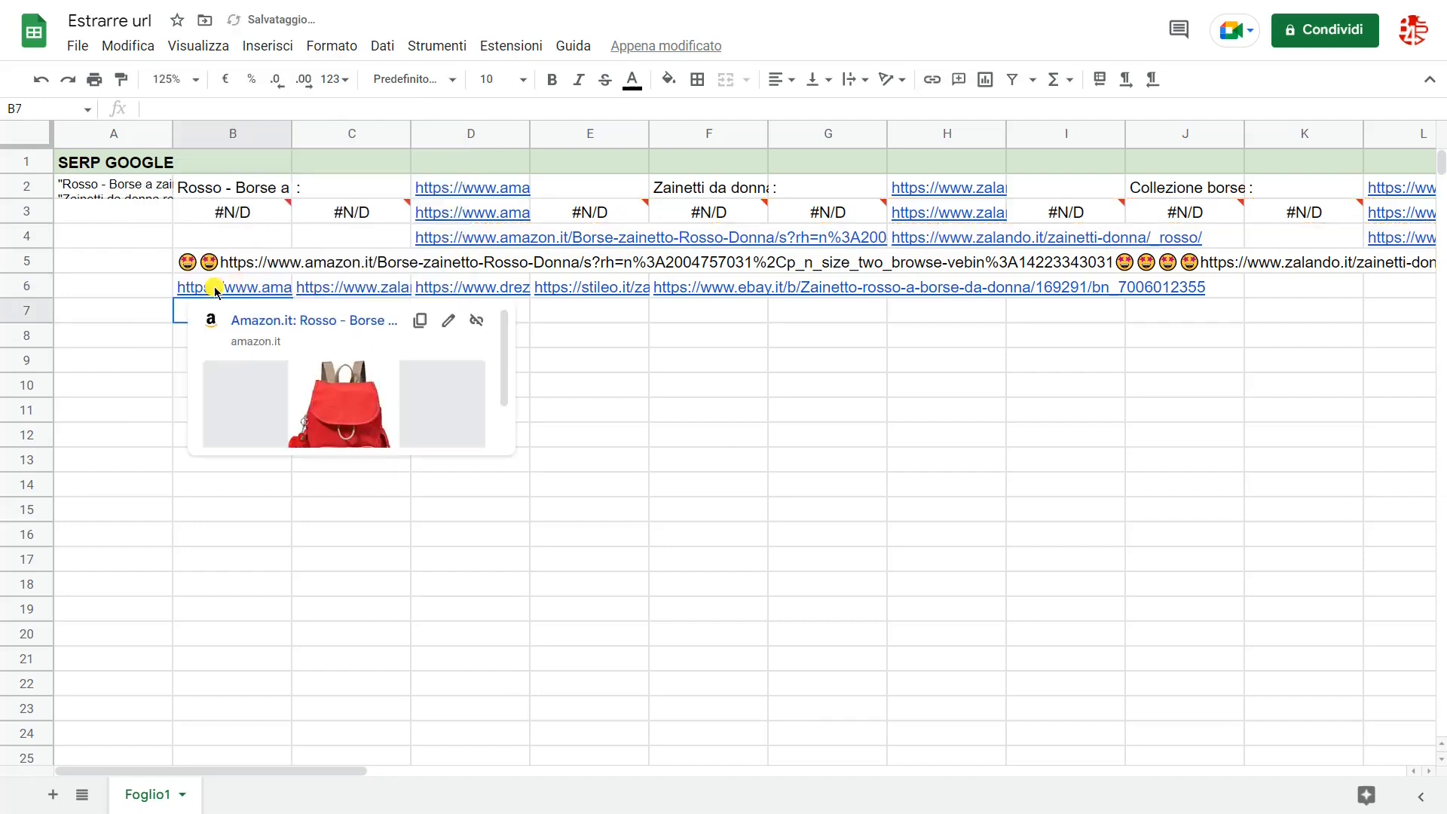
Step: Replace the B3:V3 reference in B6's formula with ArrayFormula(REGEXEXTRACT(B2:V2;"htt.*")) copied from B3
left_click(228, 212)
left_click_drag(431, 110, 155, 111)
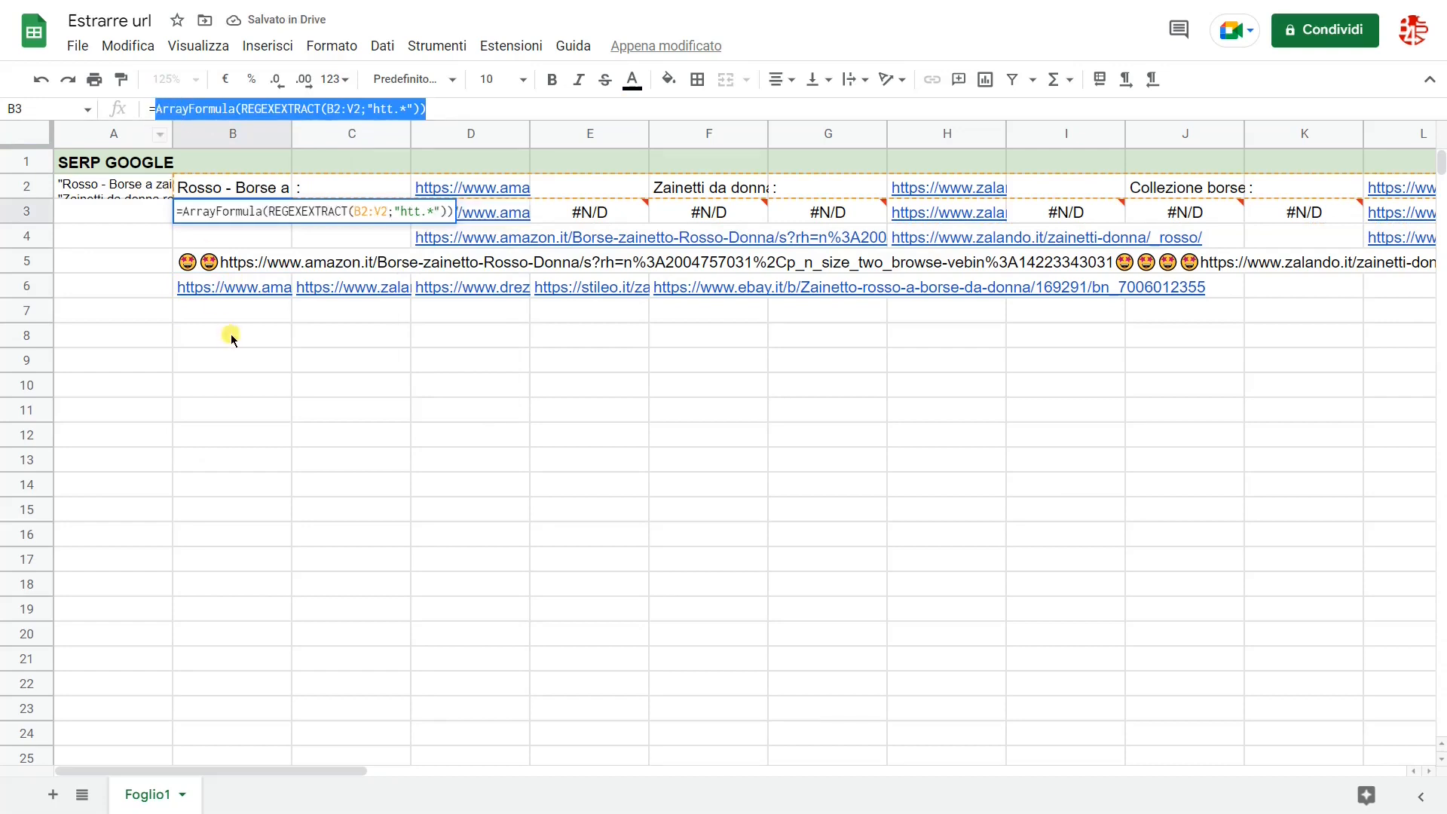
left_click(229, 287)
left_click(353, 110)
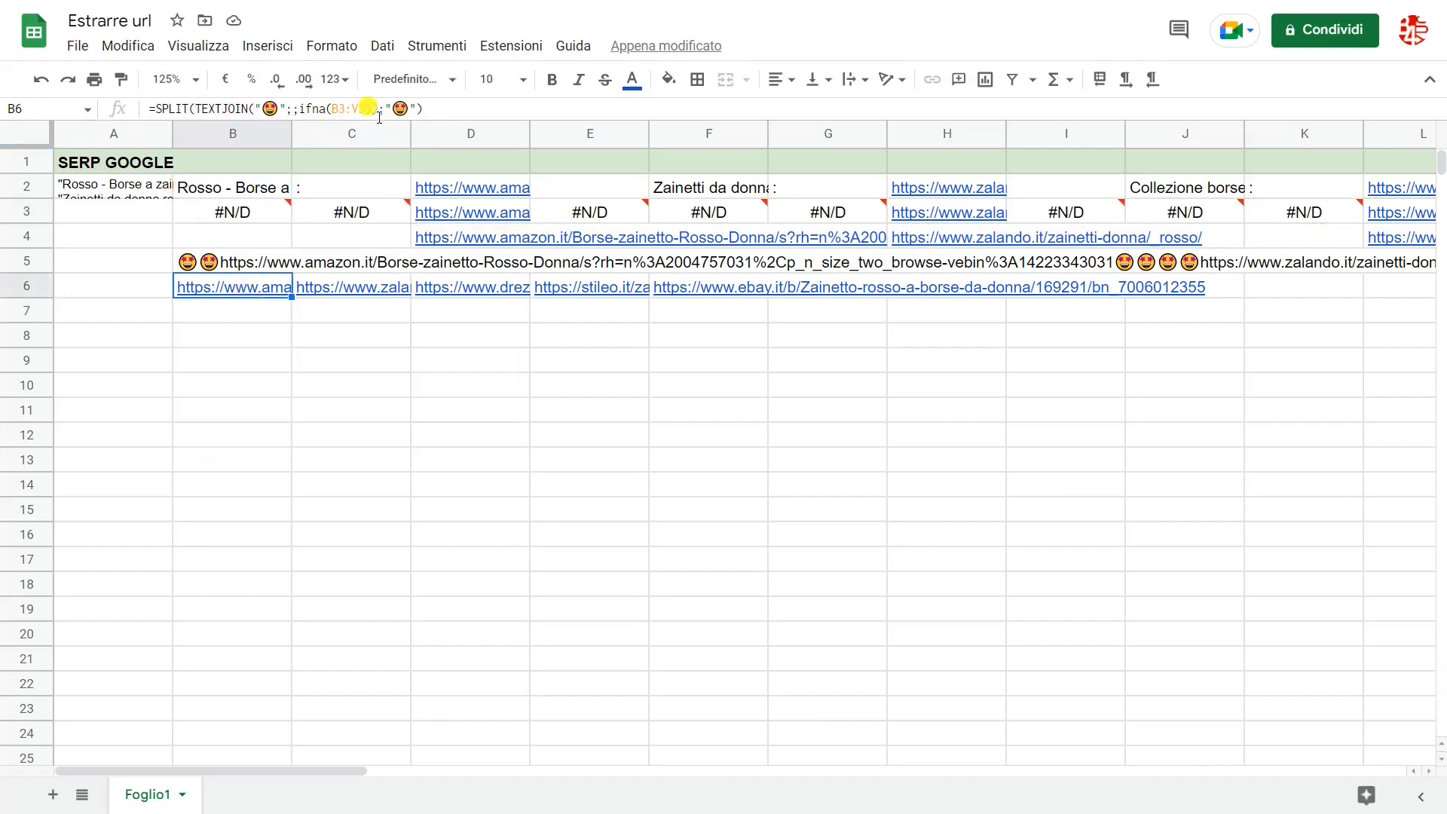
double_click(344, 110)
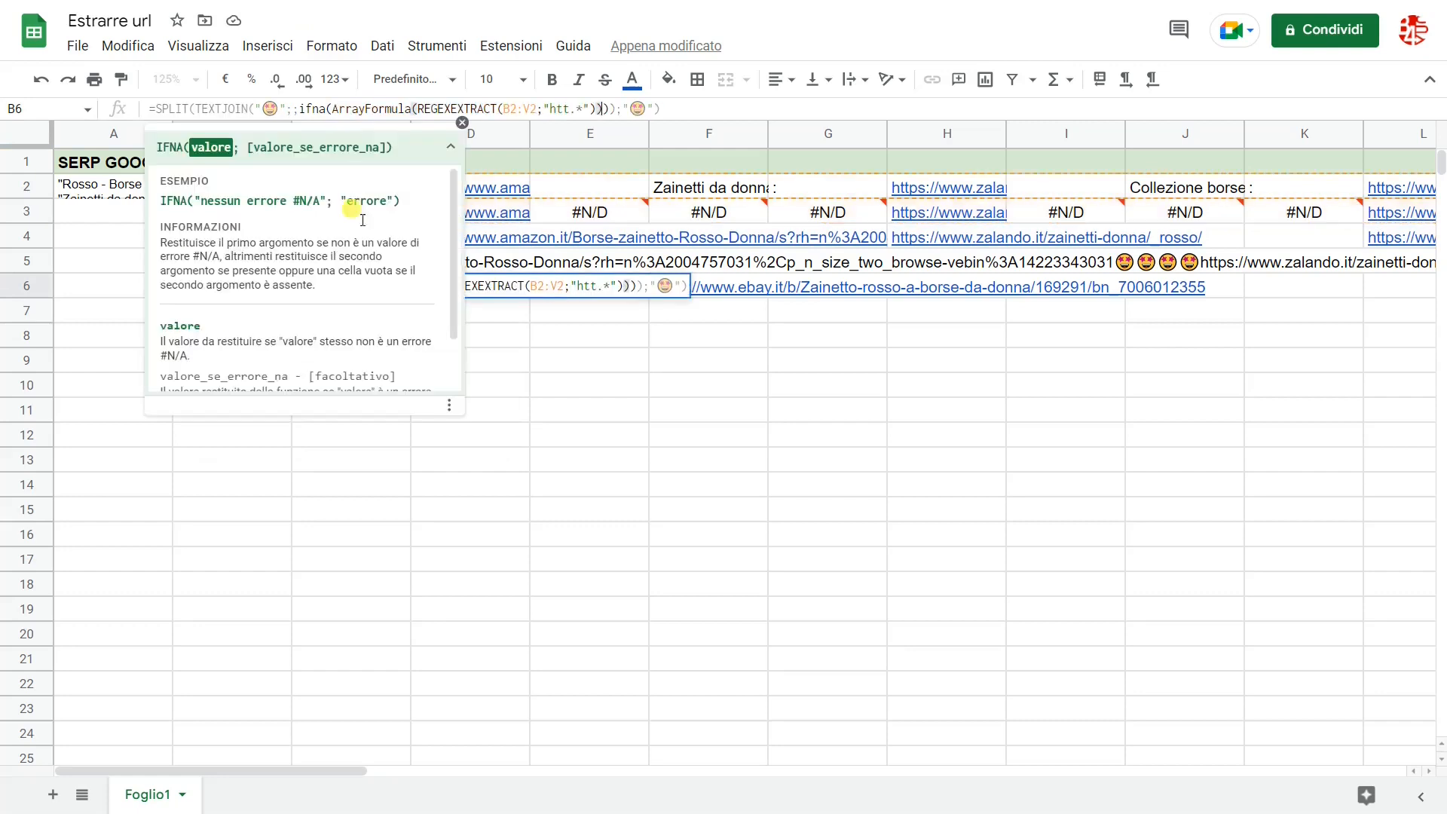
left_click(234, 309)
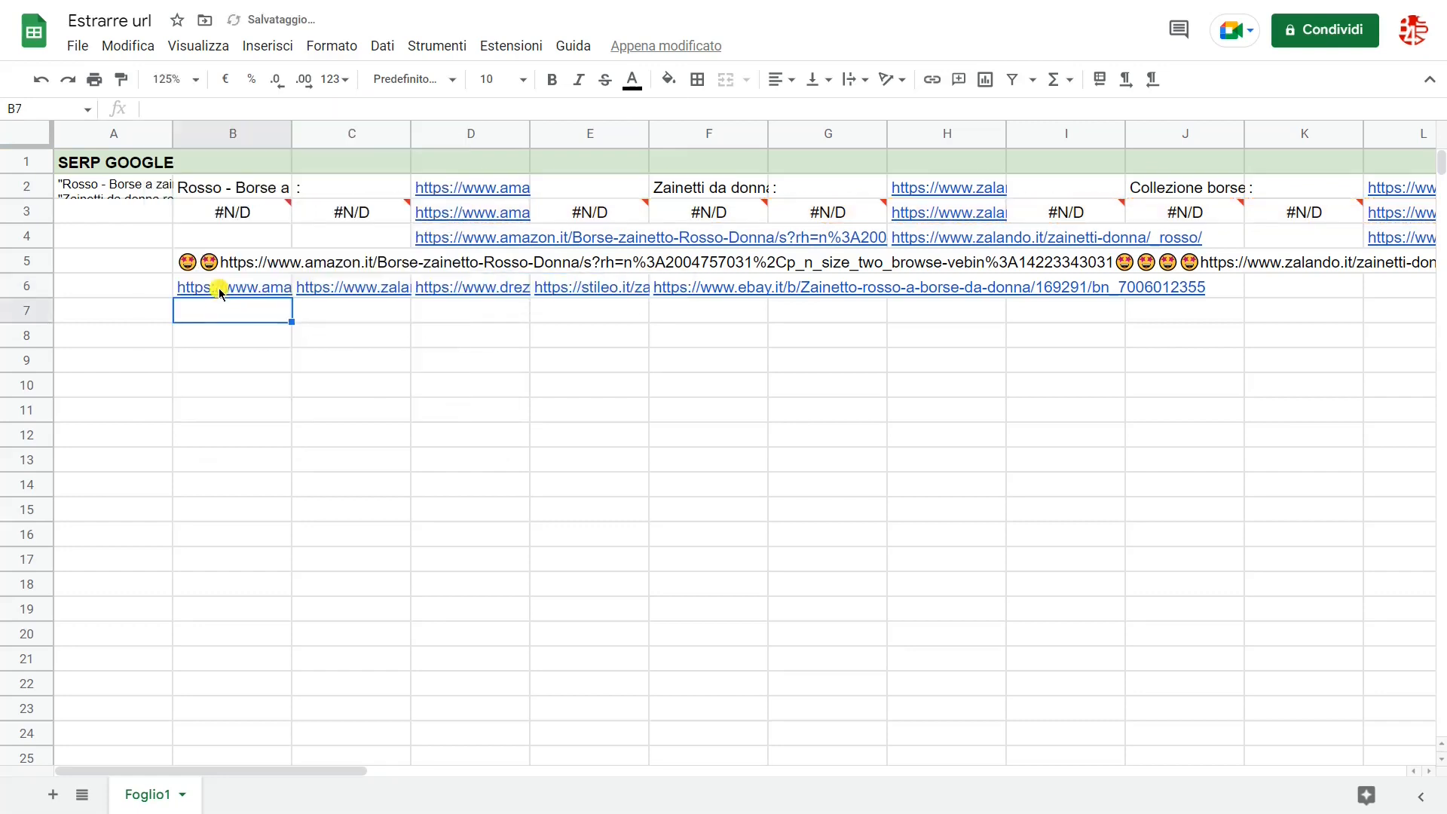
left_click(215, 287)
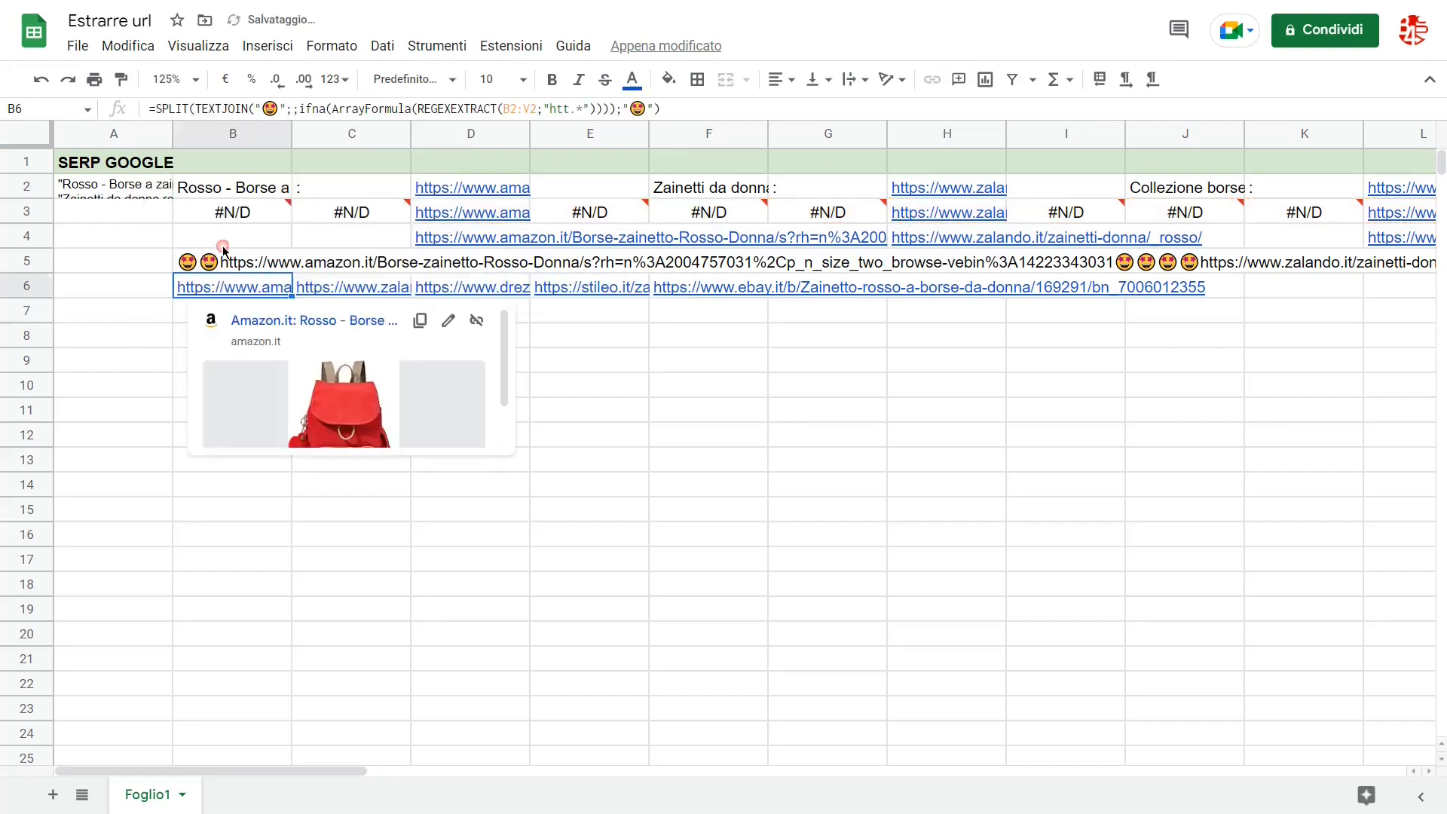
Step: Replace the B2:V2 reference in B6's formula with the SPLIT(A2;"""") expression copied from B2
left_click(270, 188)
left_click_drag(263, 111, 171, 128)
key("ctrl+c")
left_click(240, 287)
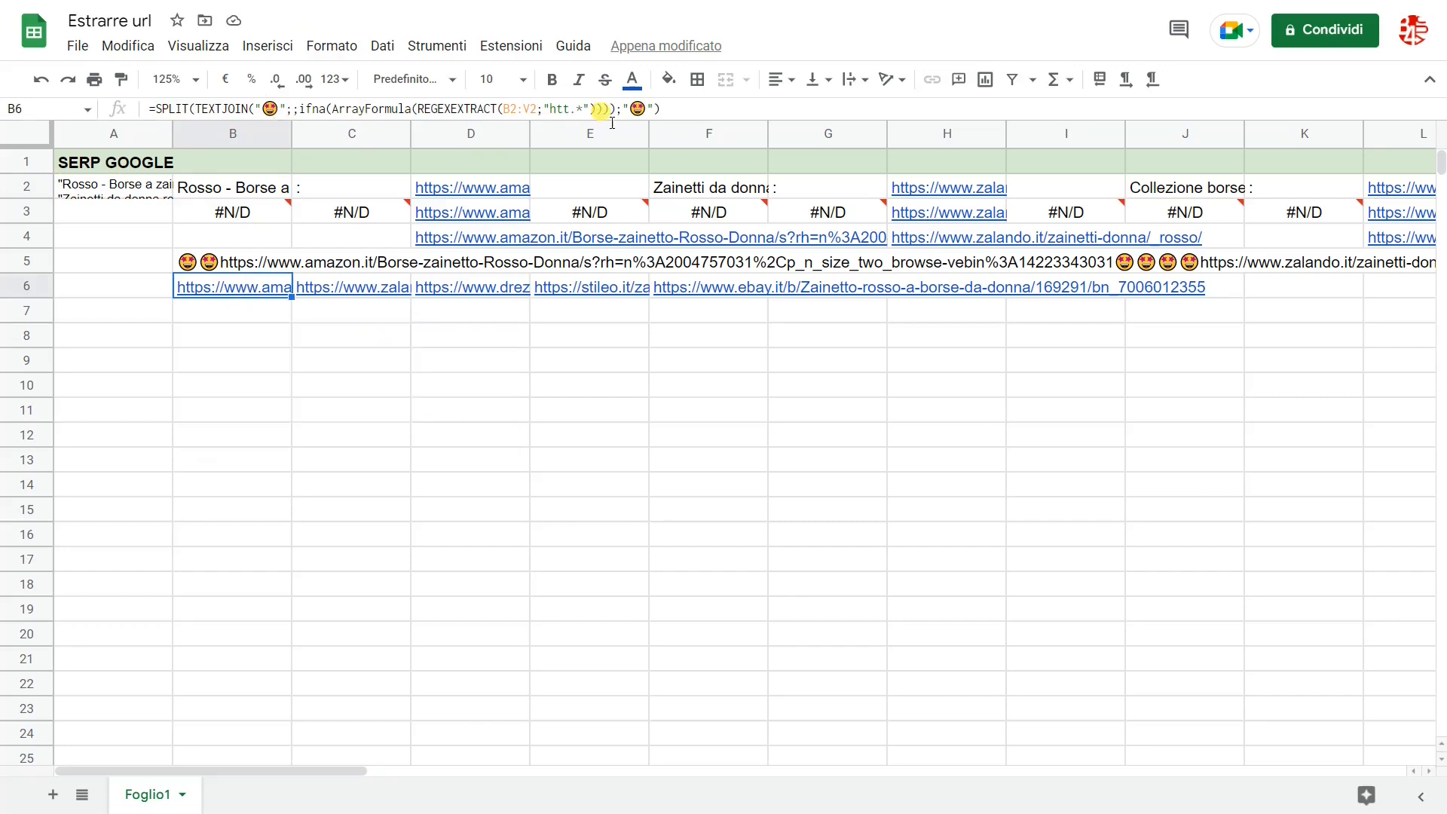
left_click_drag(538, 111, 504, 110)
key("ctrl+v")
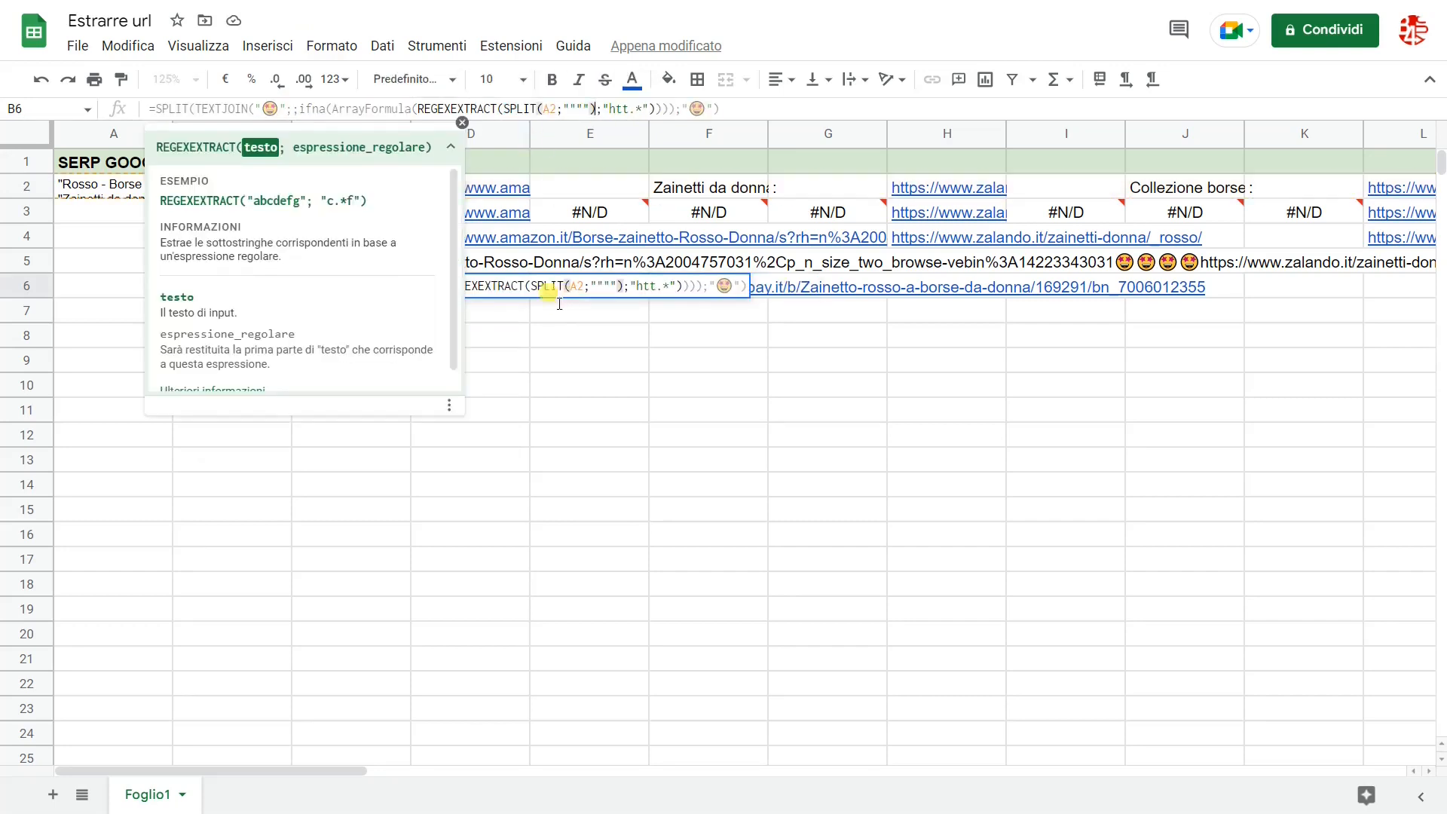
key("Return")
Step: Move the combined formula from B6 to B2 and clear the contents of rows 3 to 6
left_click(226, 284)
left_click_drag(219, 276, 212, 182)
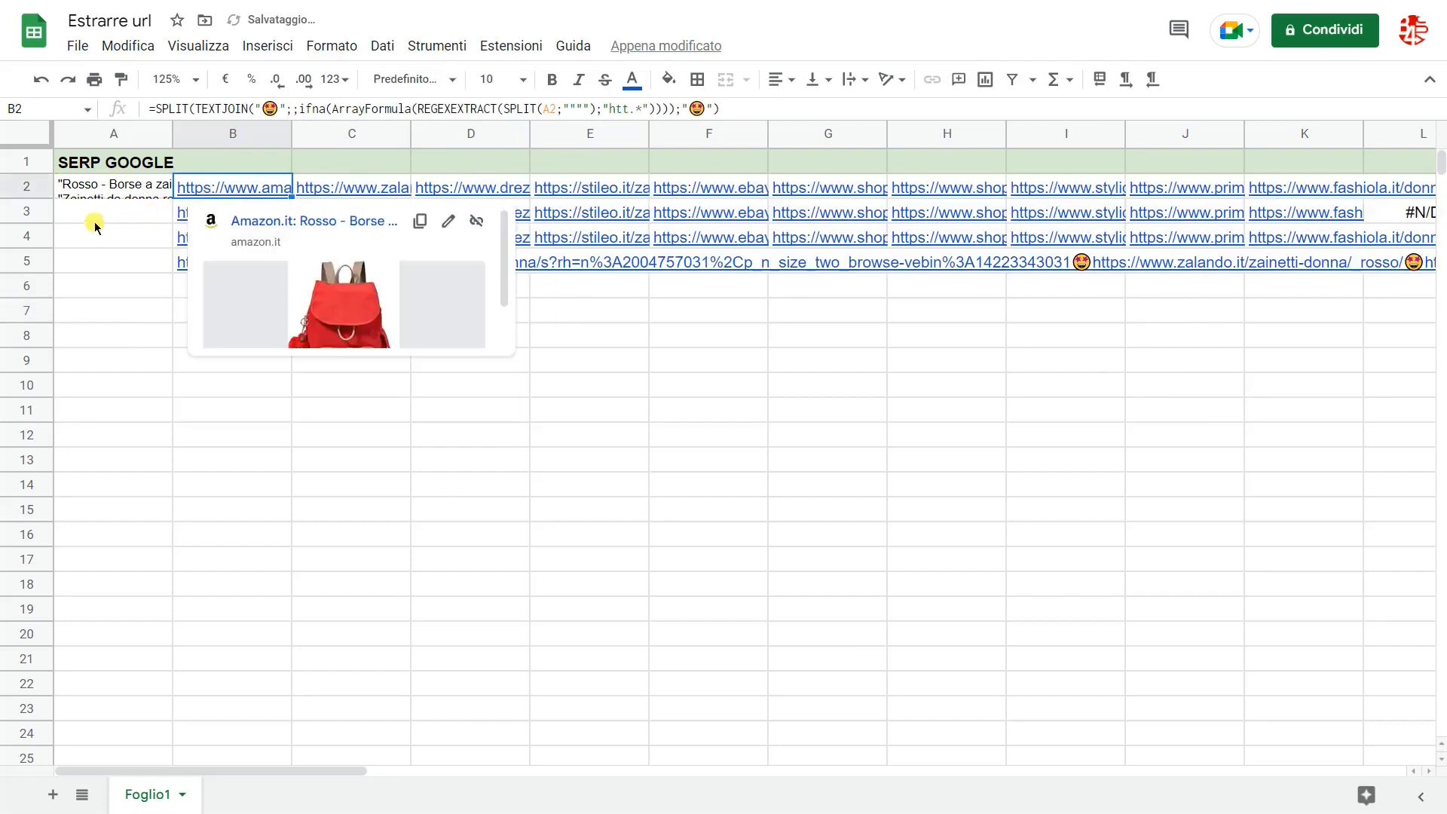
left_click(25, 212)
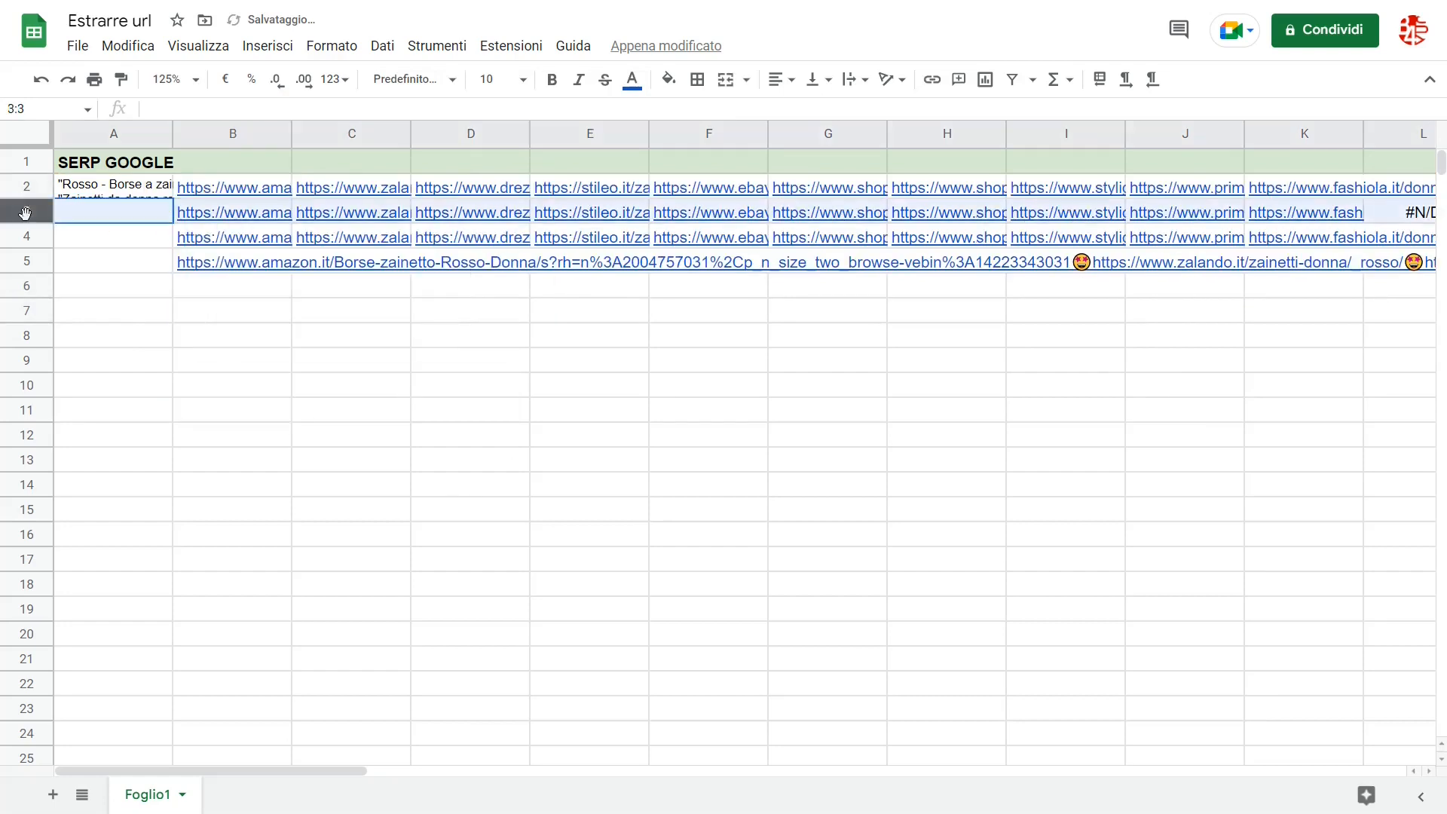
left_click(27, 288, "shift")
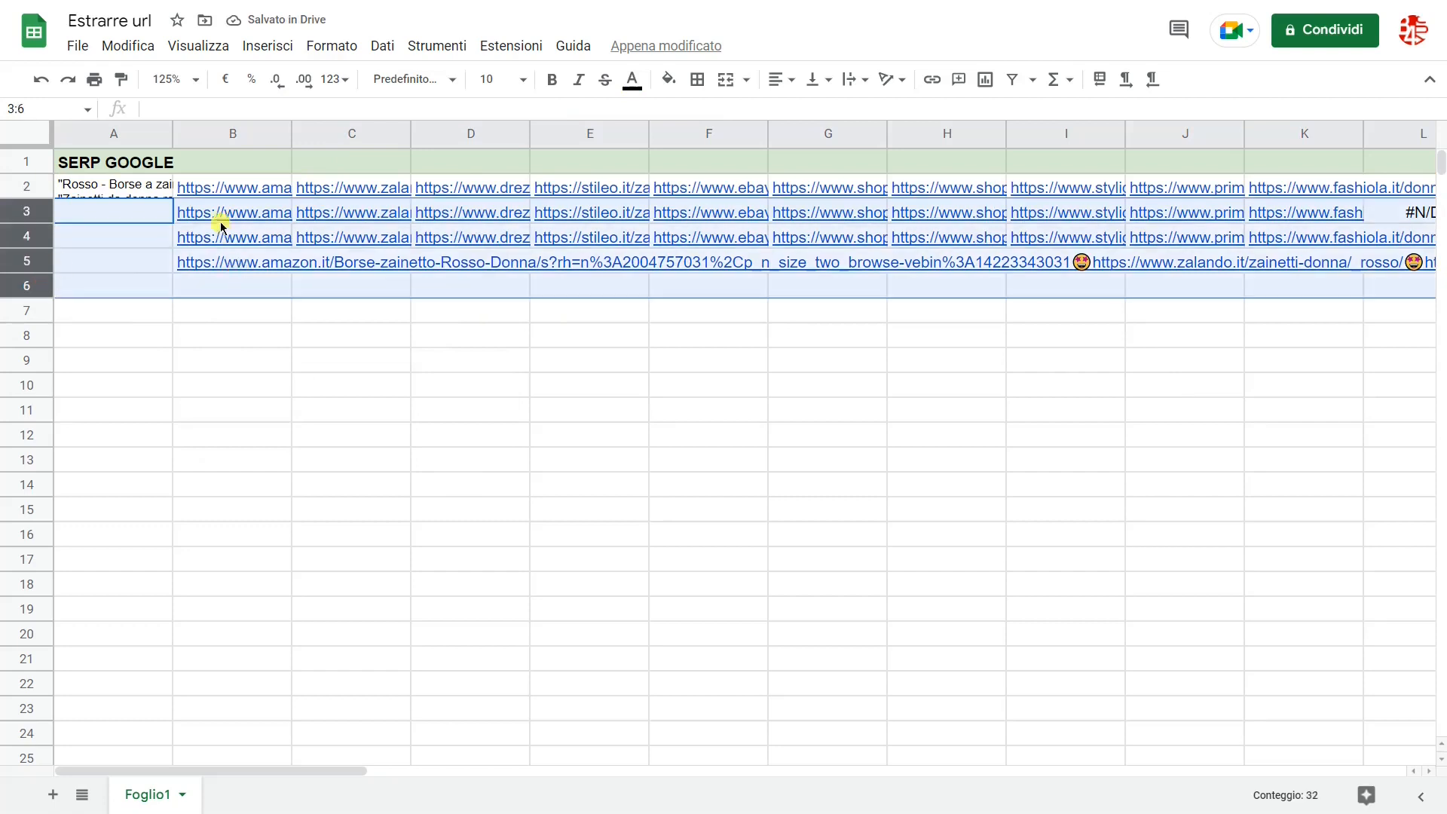
key("Delete")
Step: Examine the combined formula in B2 and the extracted URLs cell by cell along row 2, ending back on B2
left_click(233, 183)
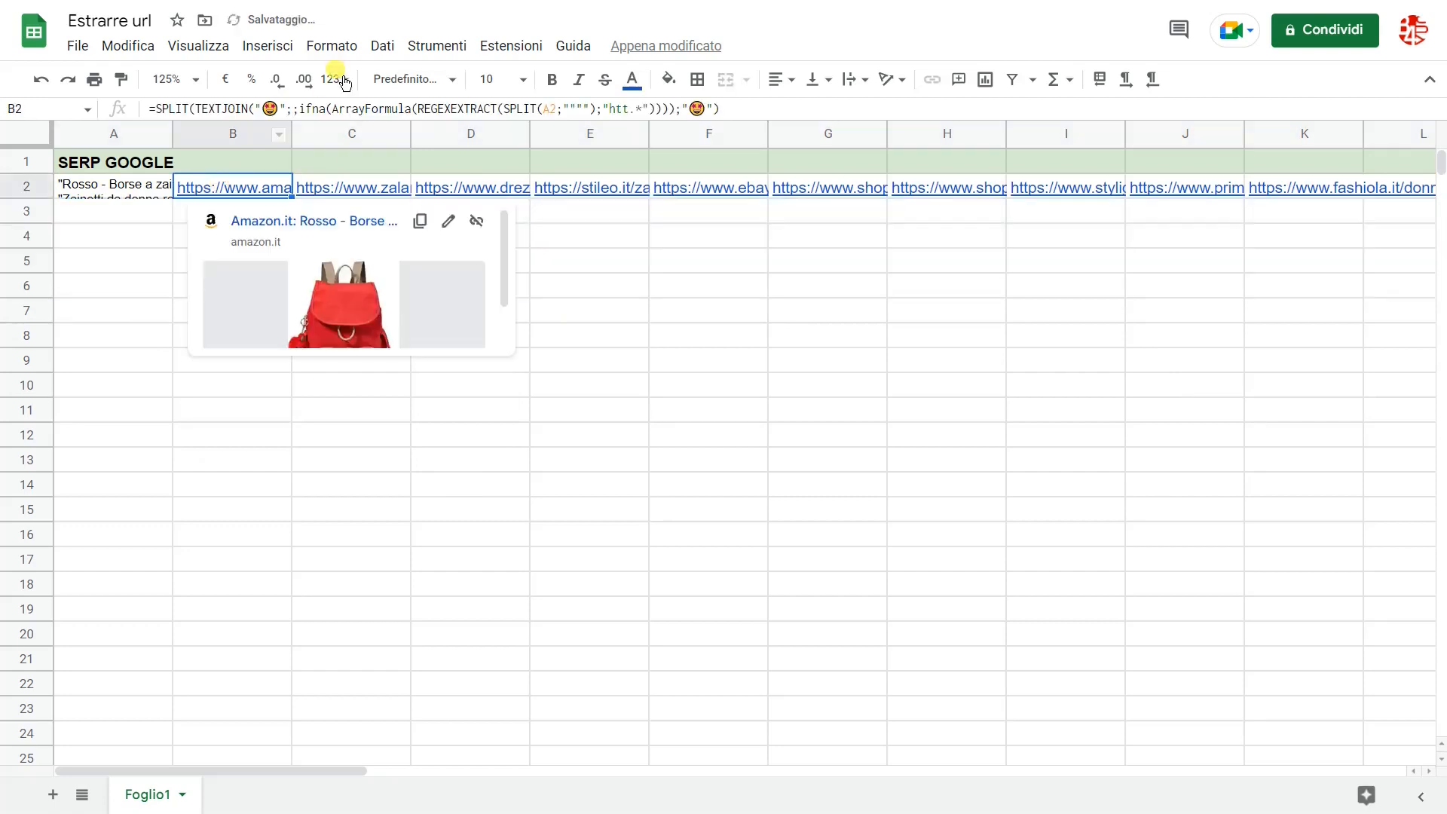
left_click(355, 188)
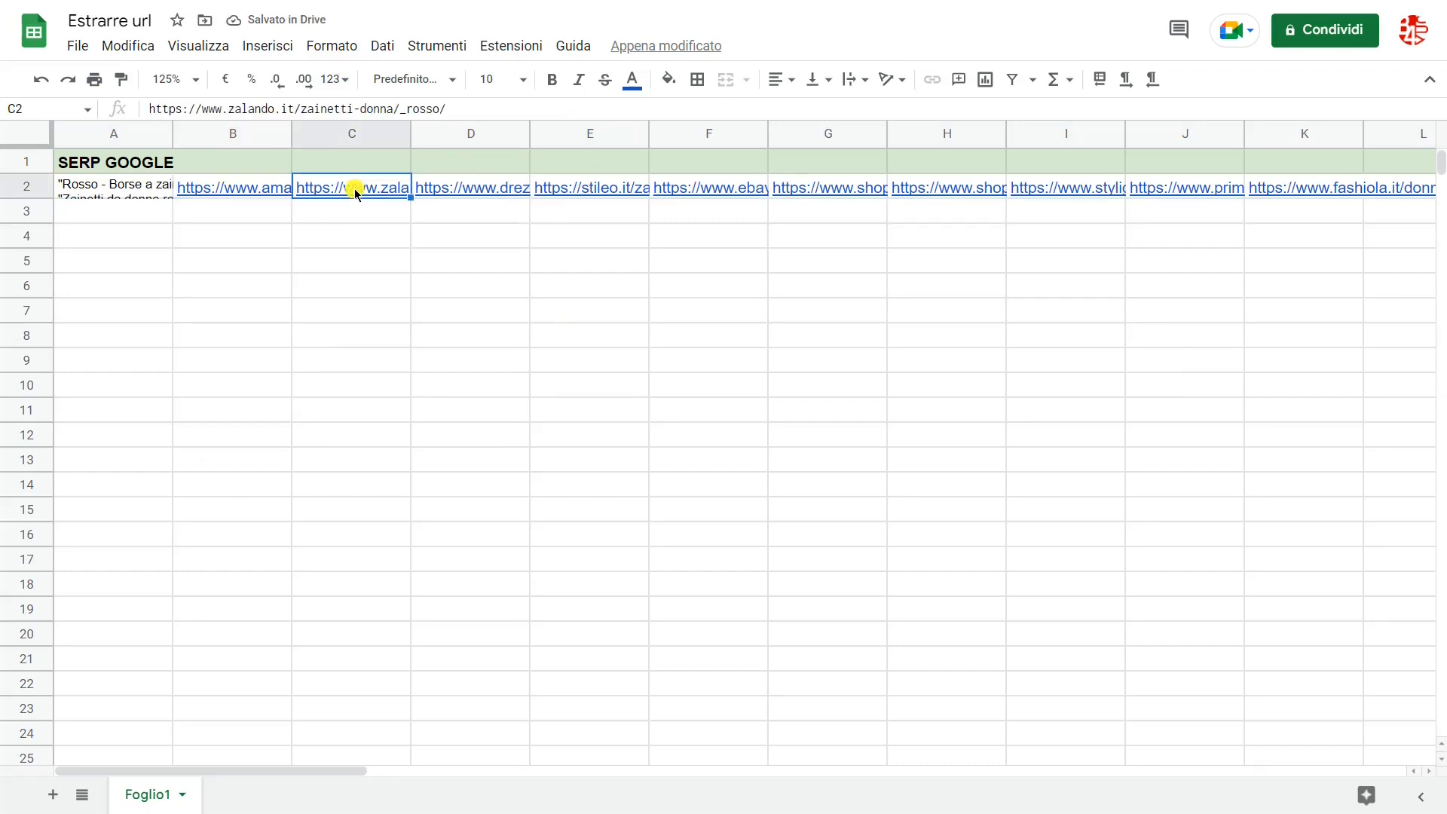
key("Right")
key("Right")
key("Right")
key("Right")
key("Right")
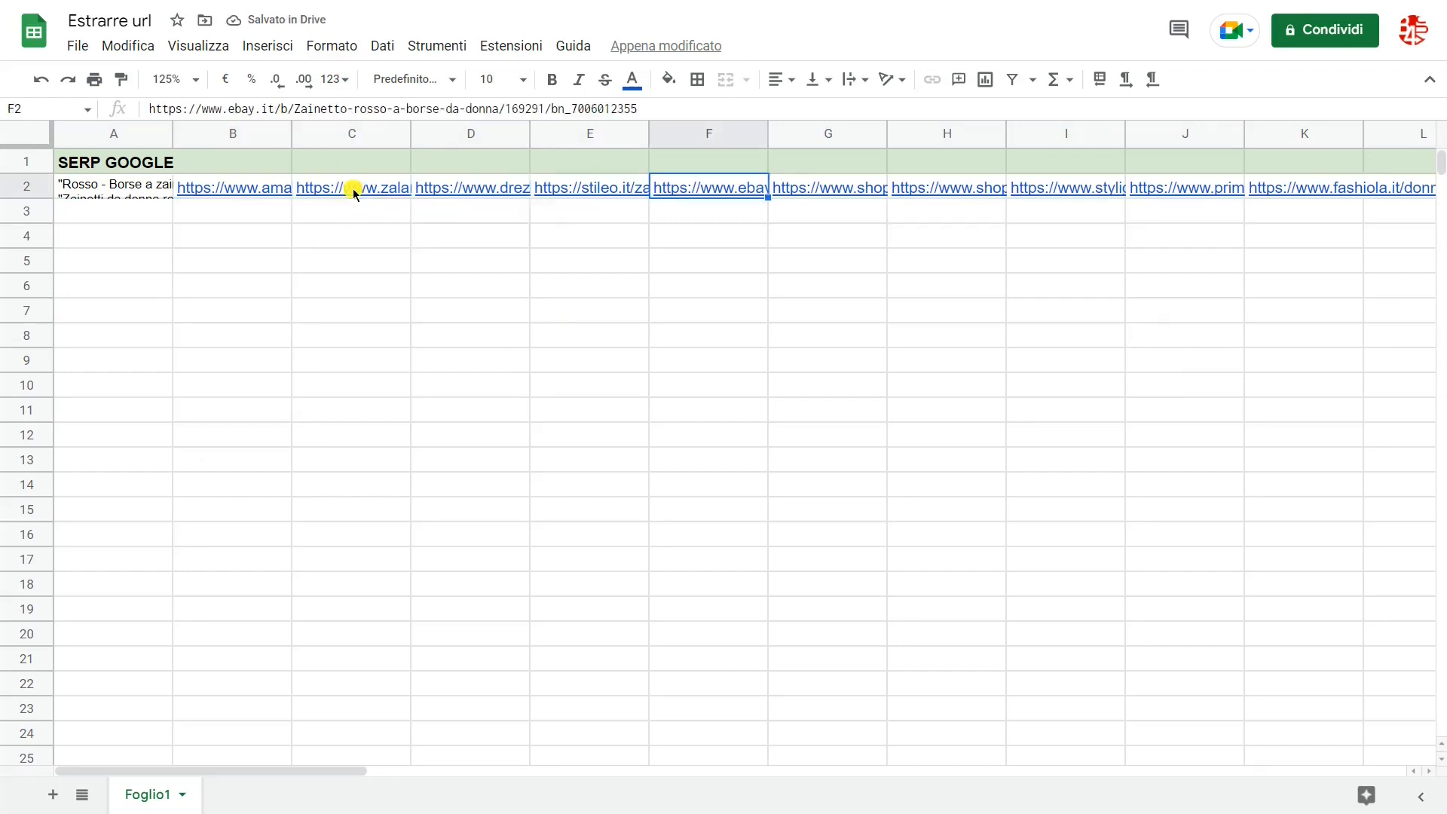
key("Right")
key("Right")
key("Left")
key("Left")
key("Left")
key("Left")
key("Left")
key("Left")
key("Left")
key("Left")
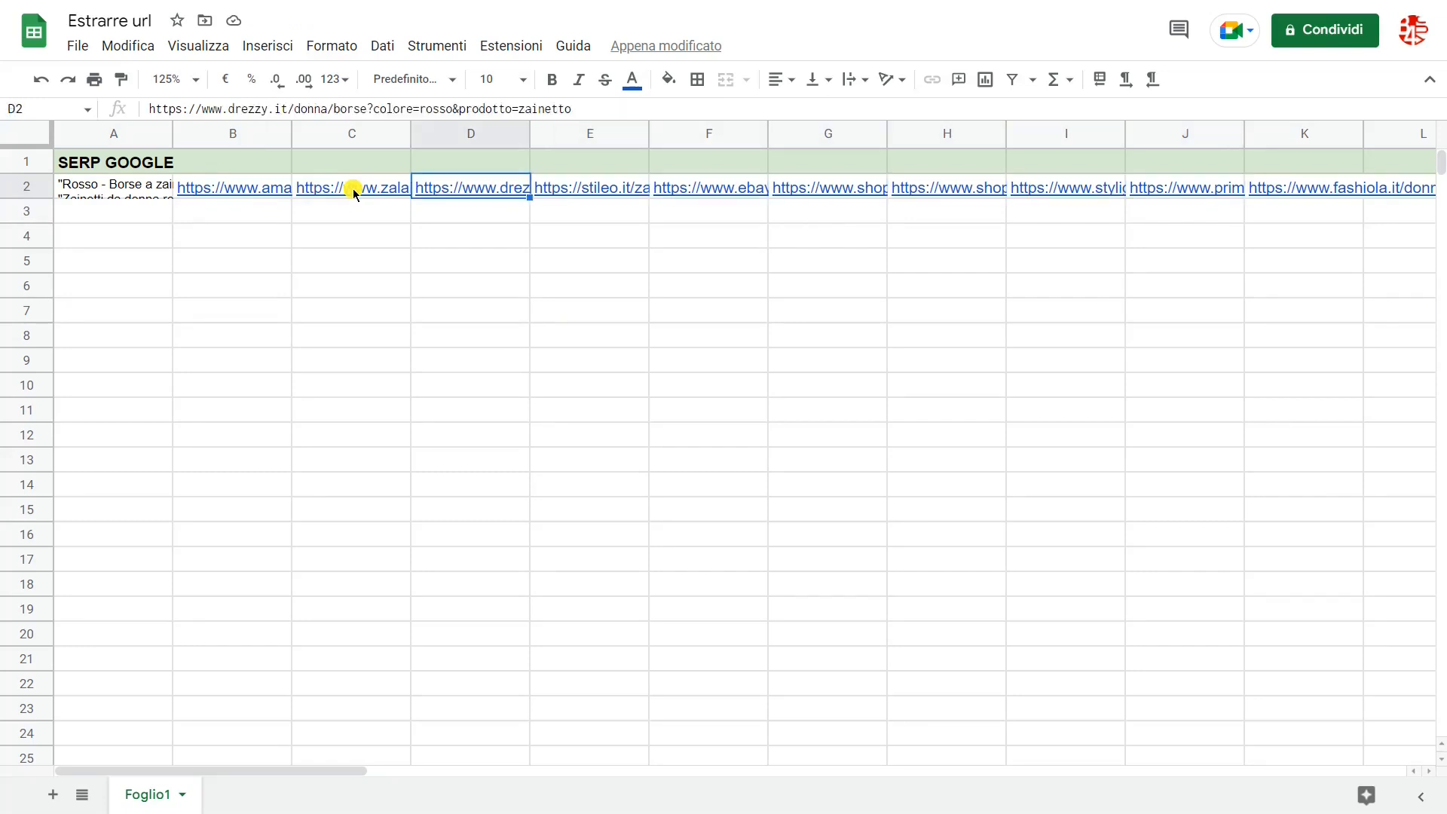
Step: Set the sheet's zoom level to 150%
left_click(196, 78)
left_click(174, 263)
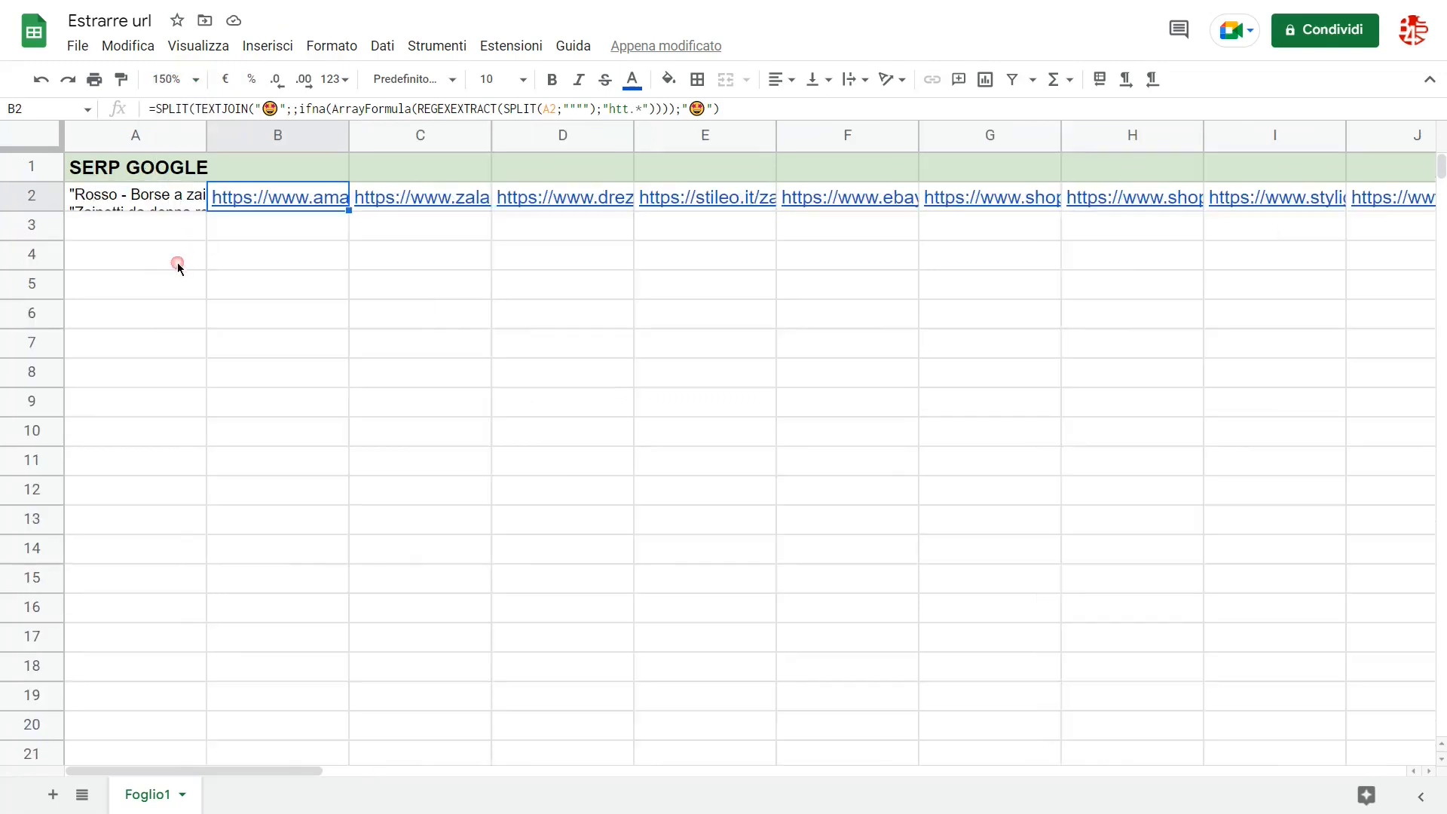